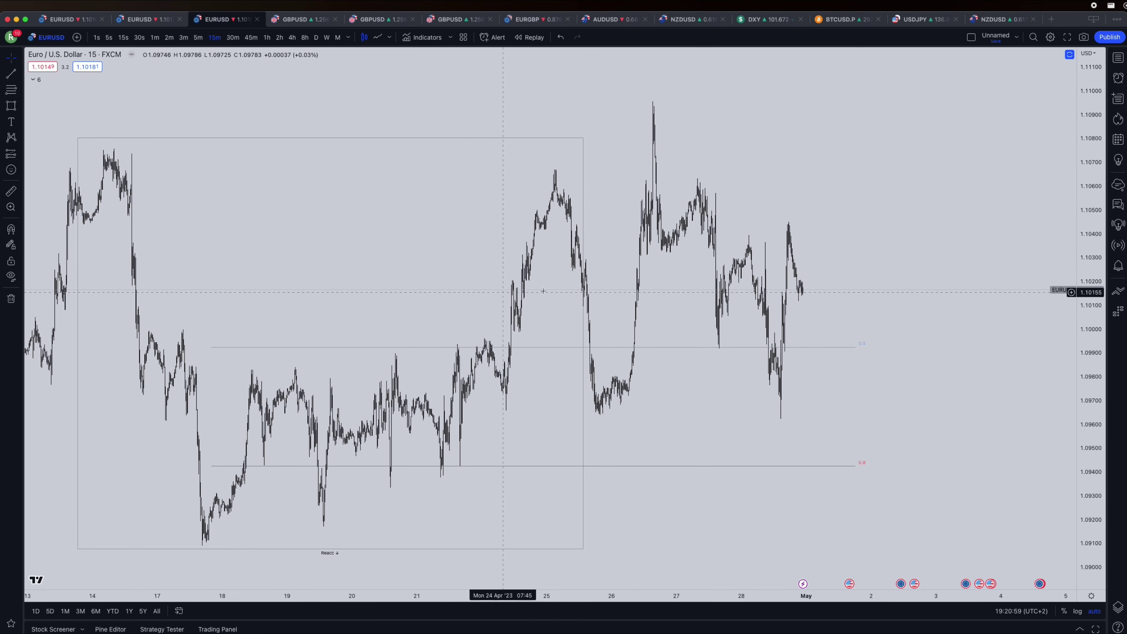
# Step: Draw a rectangle with the Demand supply template over the upper retracement line and duplicate it onto the 0.8 line below
pyautogui.moveTo(646, 291); pyautogui.dragTo(705, 299)
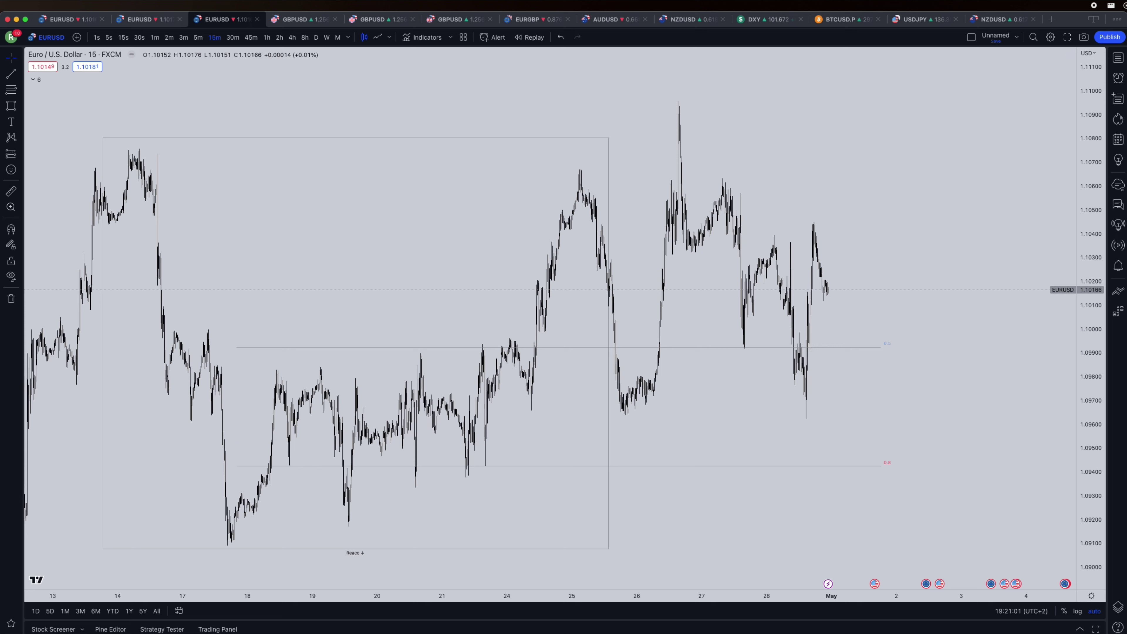
pyautogui.click(12, 105)
pyautogui.moveTo(598, 342)
pyautogui.mouseDown()
pyautogui.moveTo(890, 370)
pyautogui.moveTo(914, 357)
pyautogui.mouseUp()
pyautogui.click(484, 318)
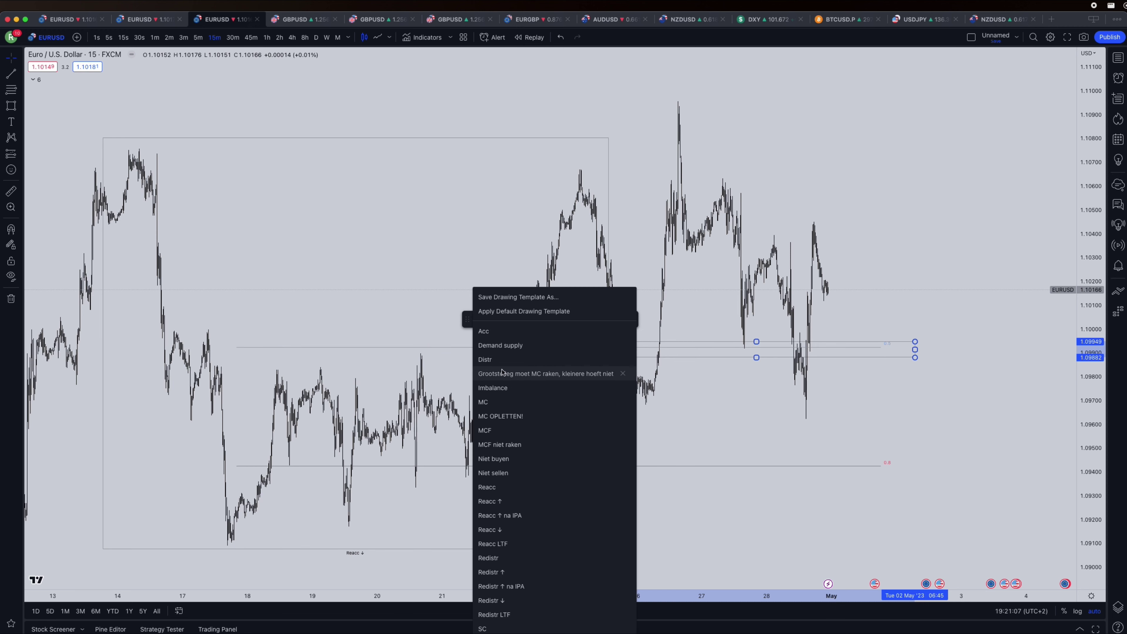
pyautogui.click(502, 345)
pyautogui.moveTo(716, 361); pyautogui.dragTo(716, 472)
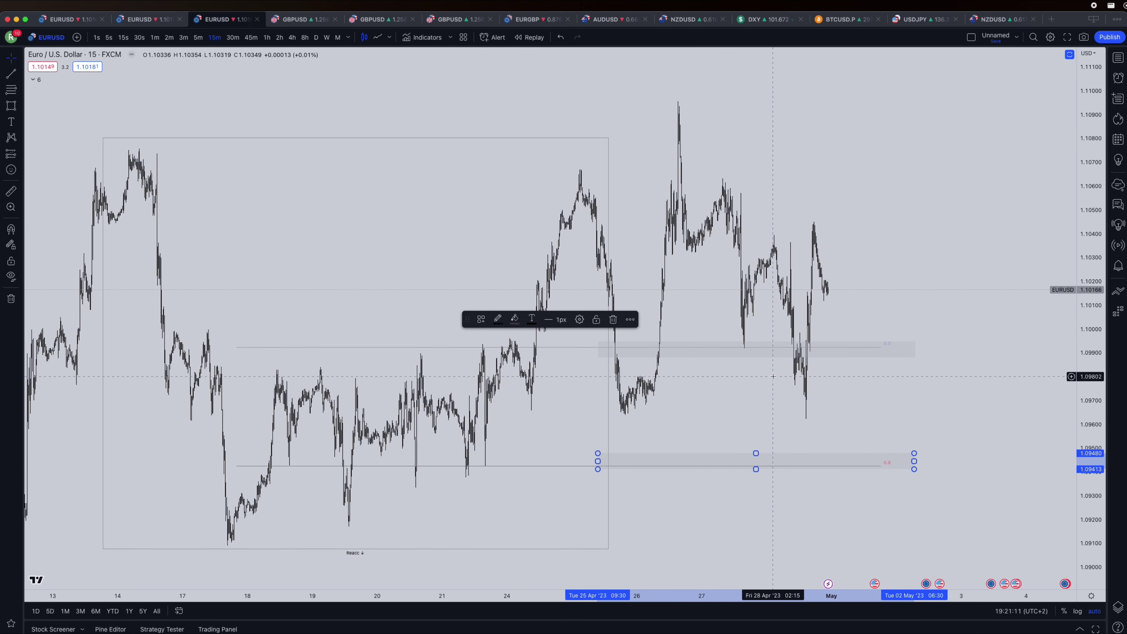
pyautogui.click(748, 258)
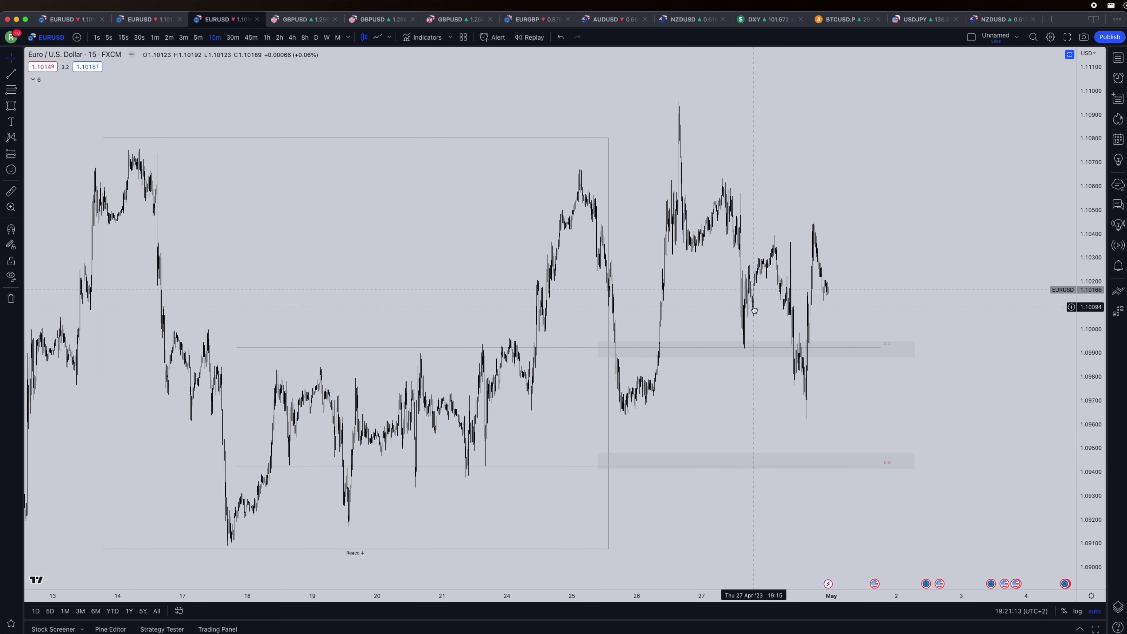
# Step: Start a bar replay of the 15-minute EURUSD chart from early afternoon on Thu 27 Apr '23
pyautogui.scroll(3, 721, 247)
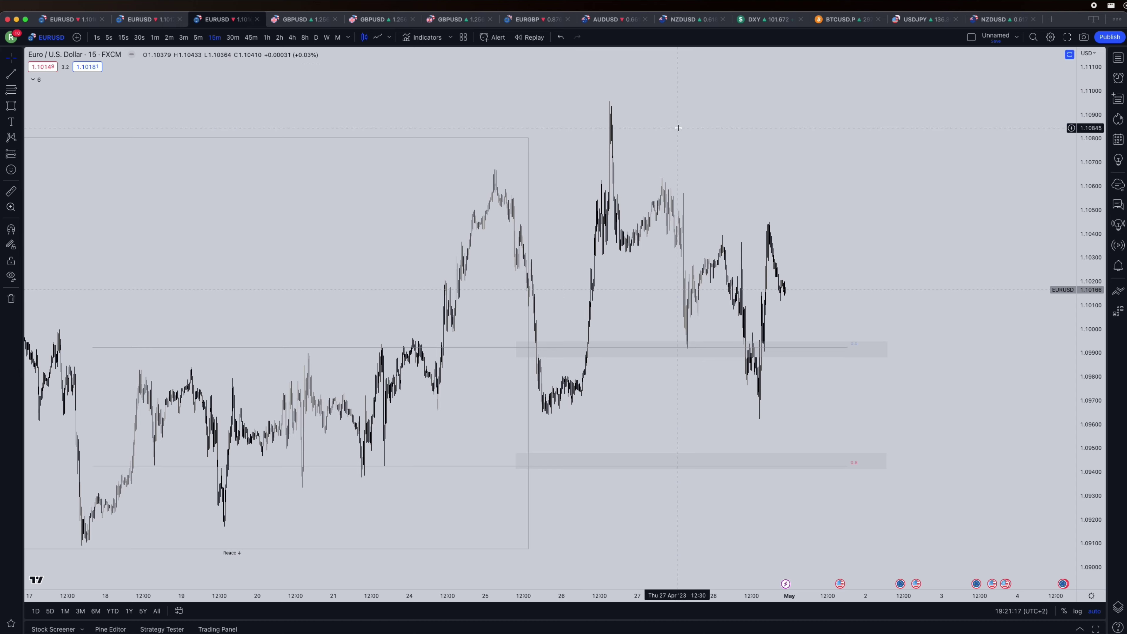
pyautogui.click(530, 37)
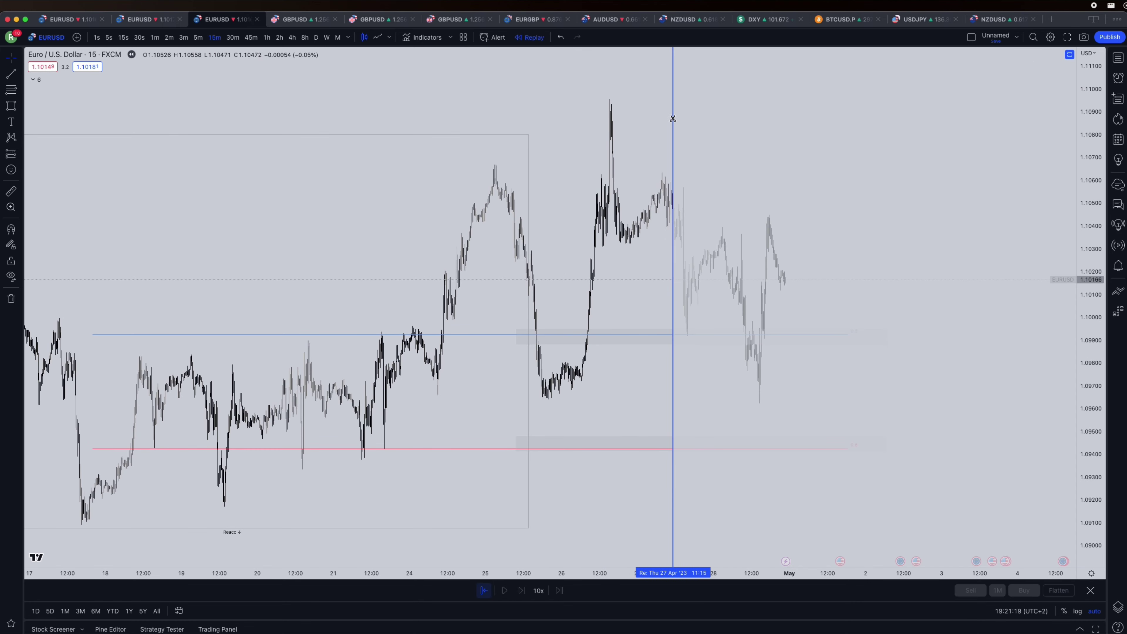
pyautogui.click(682, 122)
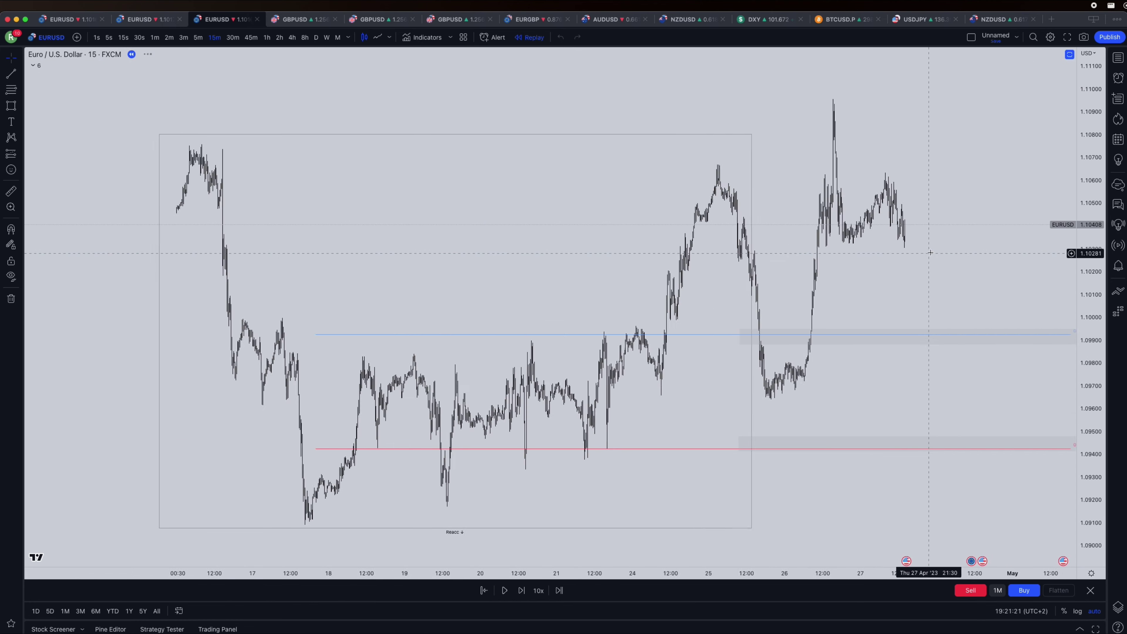
# Step: Measure the distance from the blue retracement line in the upper zone up towards the latest price
pyautogui.click(12, 191)
pyautogui.click(727, 333)
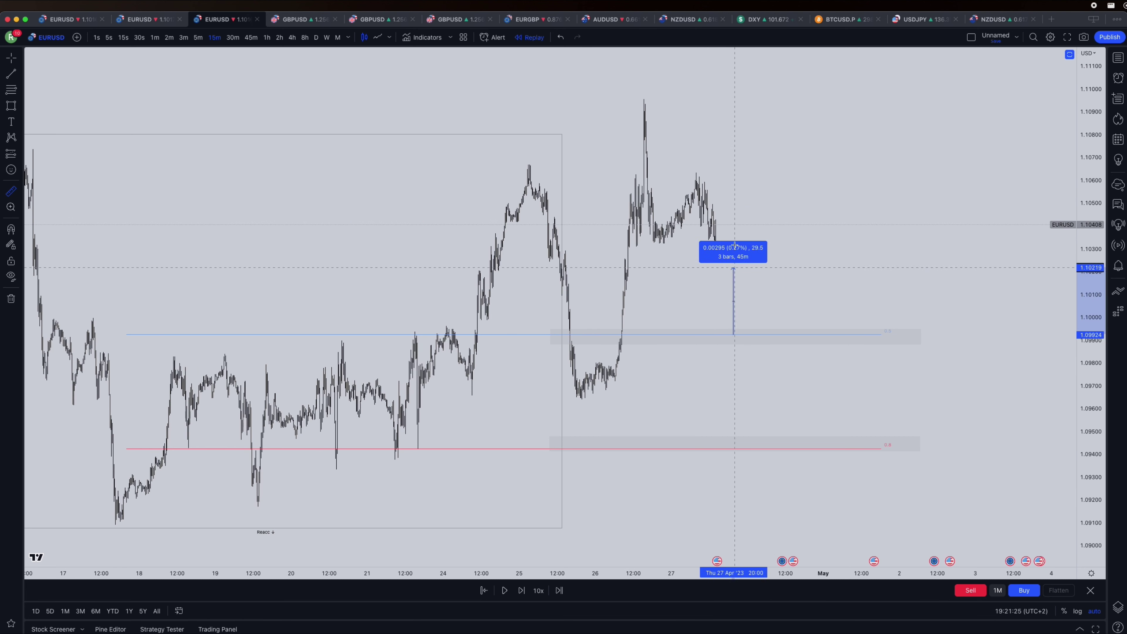
pyautogui.click(717, 206)
# Step: Examine the 15-minute price structure from the Reacc range to the latest replay bar, relative to the two demand zones
pyautogui.scroll(-2, 875, 262)
pyautogui.moveTo(875, 262); pyautogui.dragTo(911, 264)
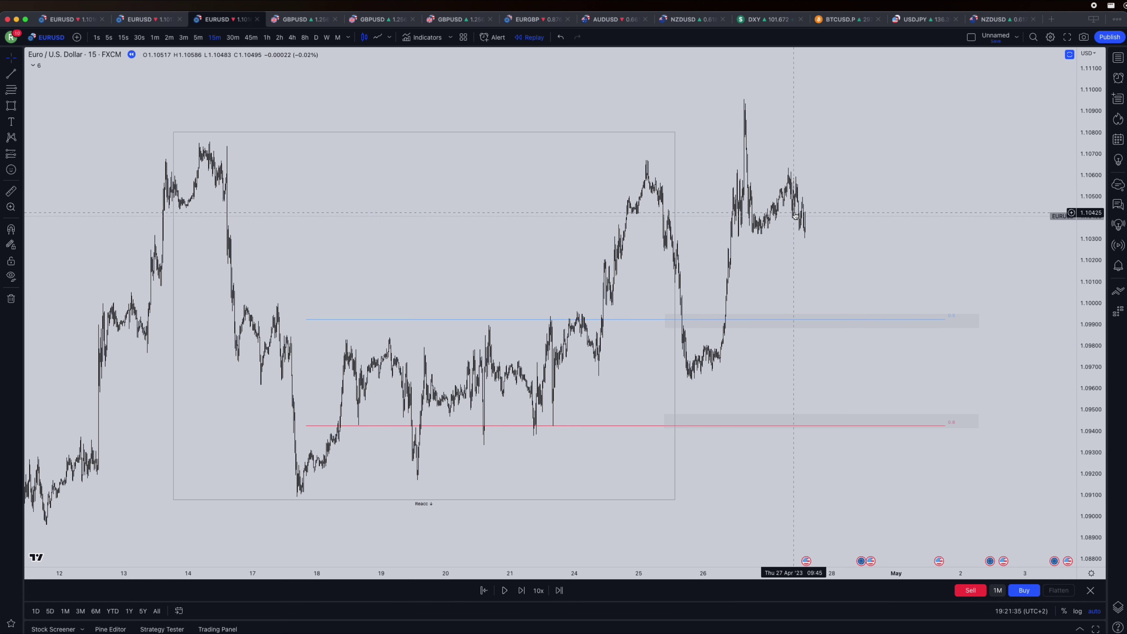
pyautogui.scroll(3, 828, 229)
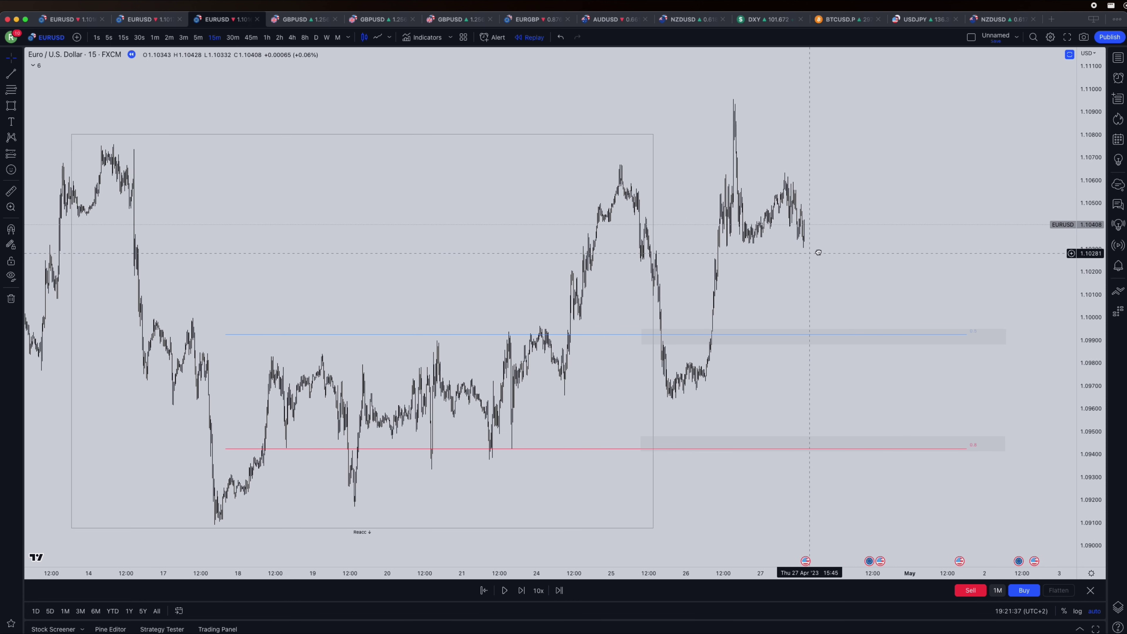
pyautogui.scroll(1, 814, 236)
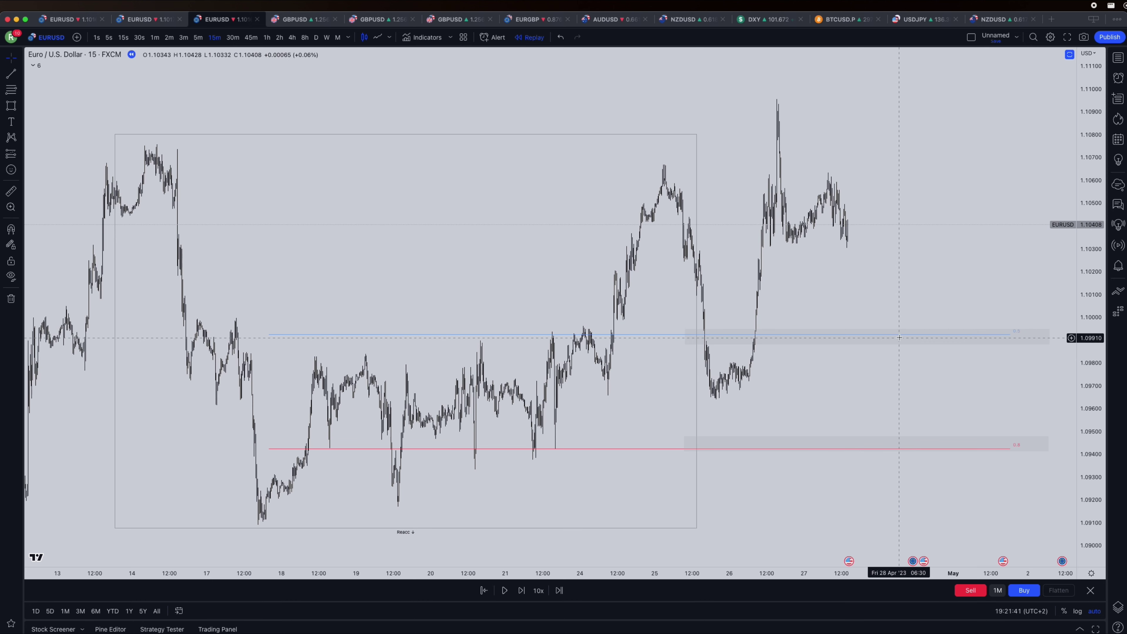
pyautogui.moveTo(817, 305); pyautogui.dragTo(771, 299)
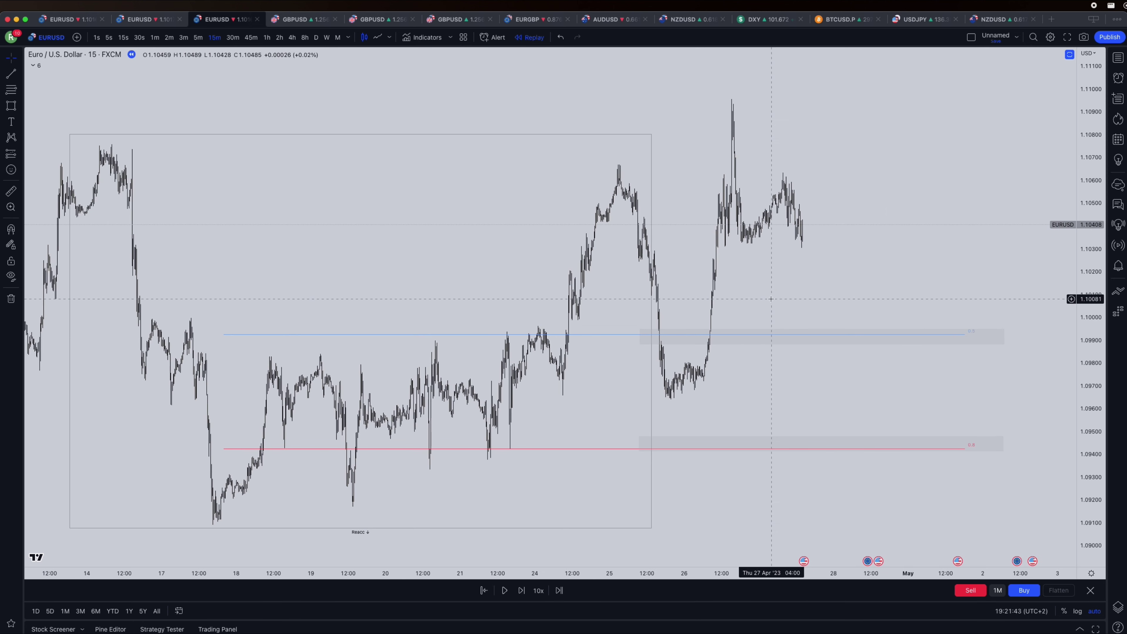
pyautogui.moveTo(779, 207); pyautogui.dragTo(825, 230)
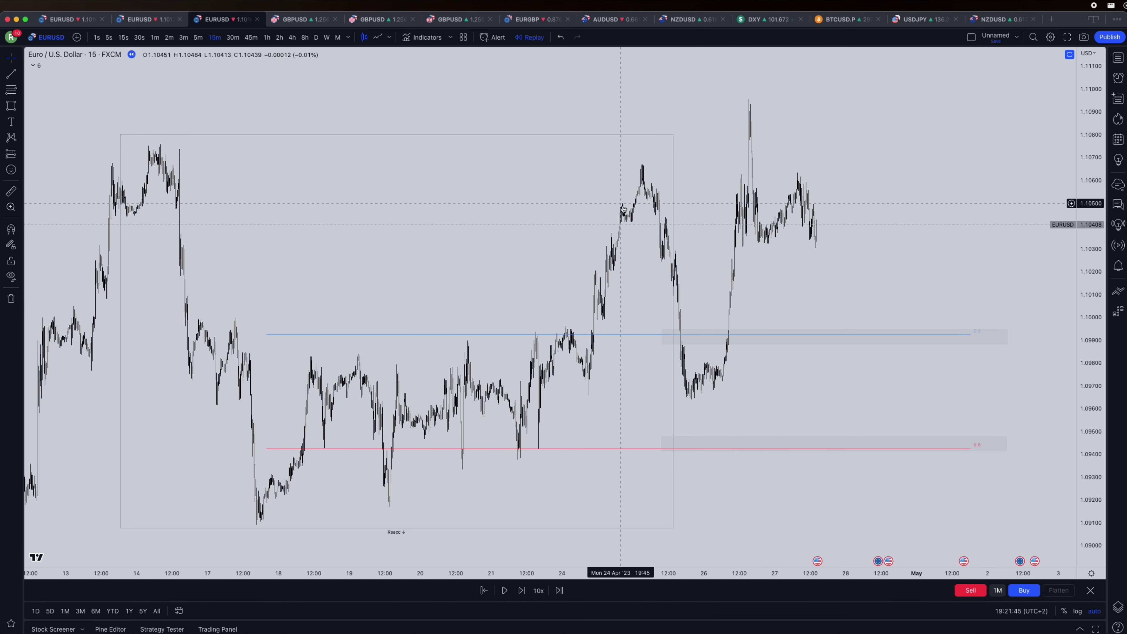
pyautogui.click(820, 226)
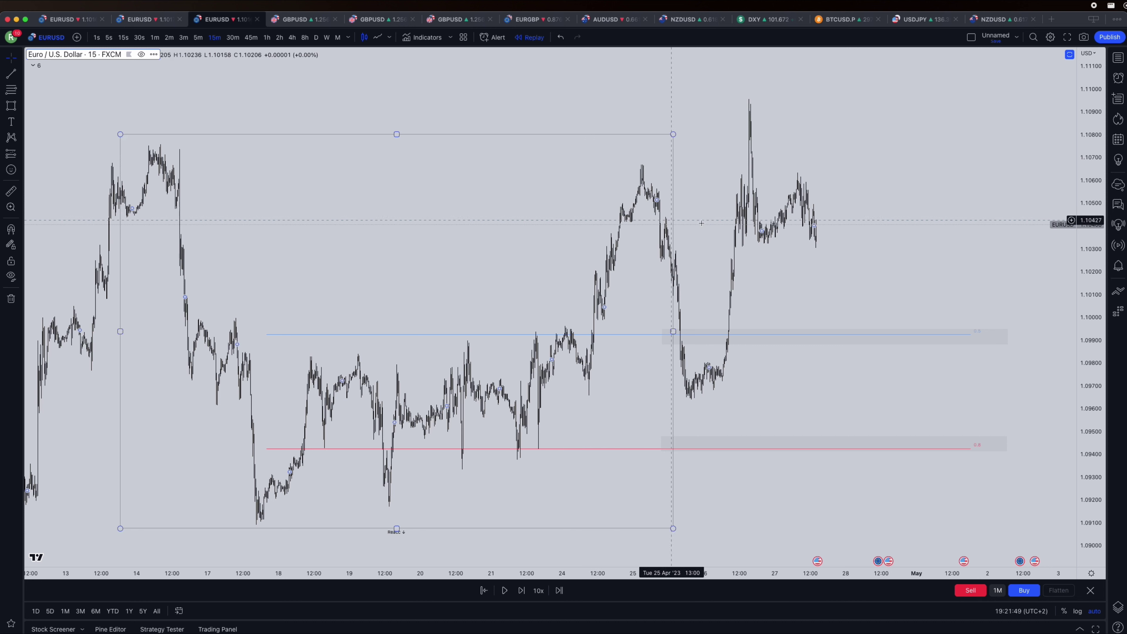
pyautogui.moveTo(772, 232); pyautogui.dragTo(756, 234)
pyautogui.click(787, 252)
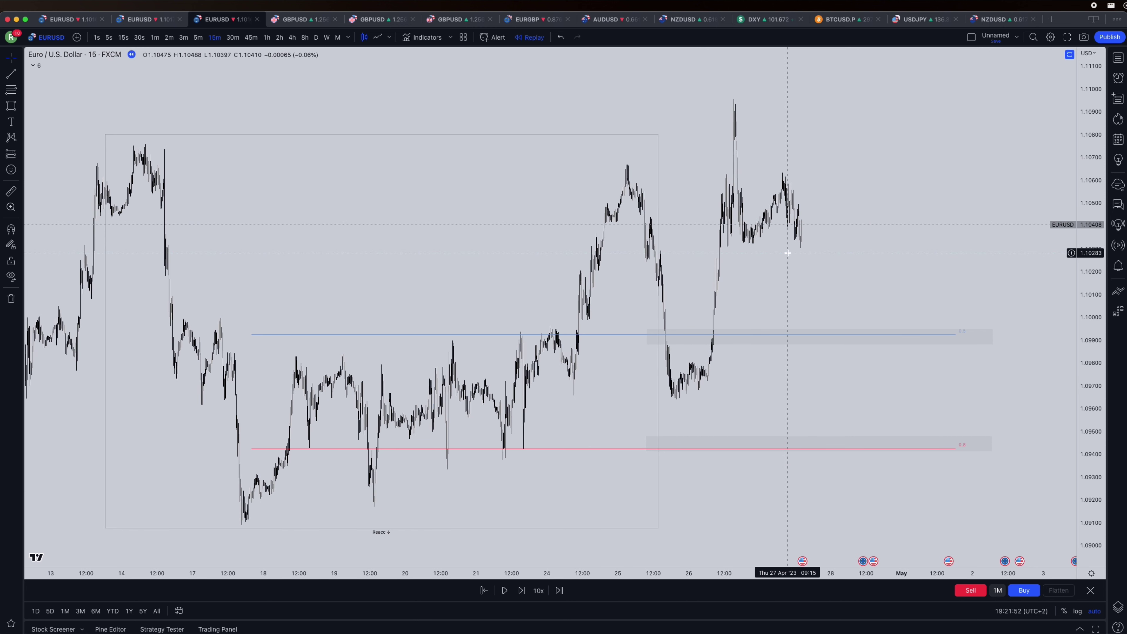
# Step: Switch the chart to the 1-minute interval and stretch the price scale to show the moves of 26 and 27 April
pyautogui.click(155, 38)
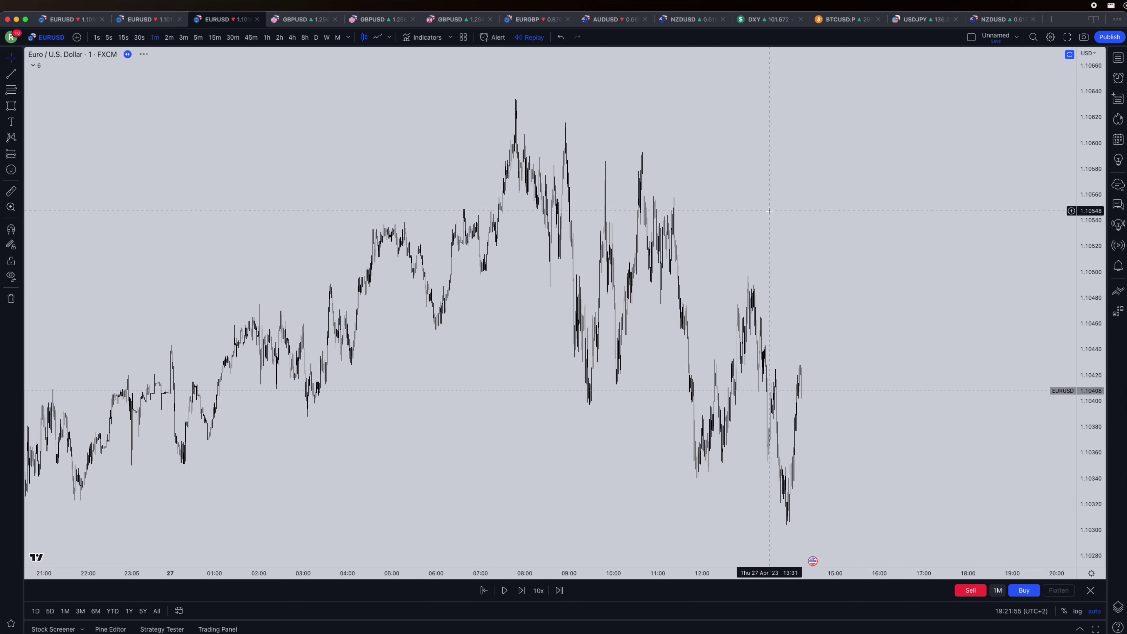
pyautogui.moveTo(534, 194); pyautogui.dragTo(535, 194)
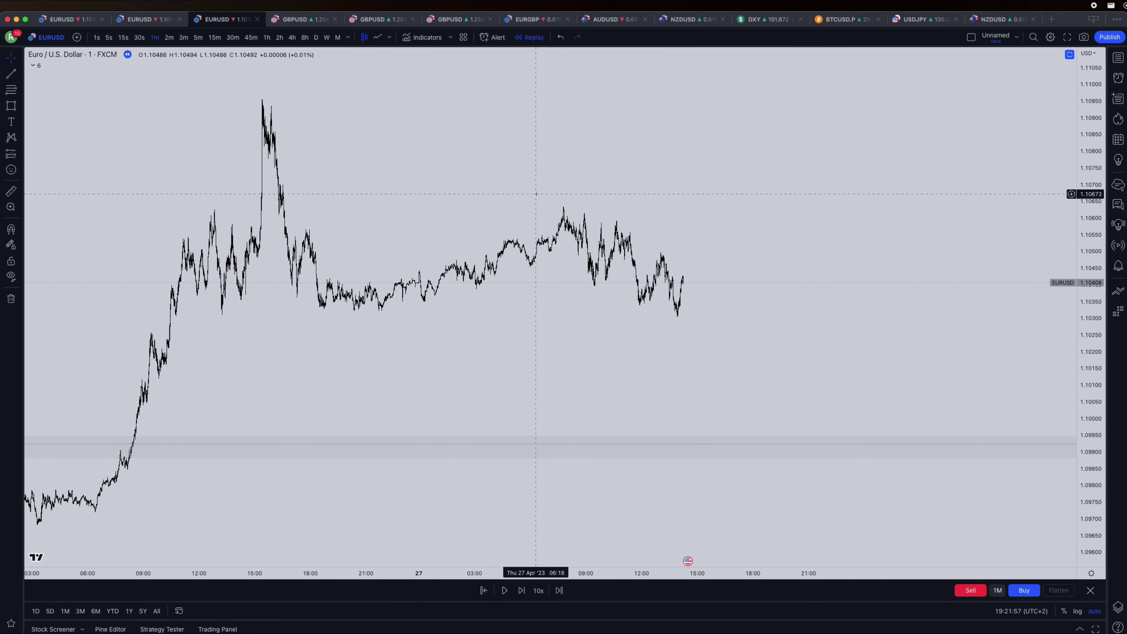
pyautogui.moveTo(1091, 355); pyautogui.dragTo(970, 236)
pyautogui.moveTo(877, 238); pyautogui.dragTo(915, 322)
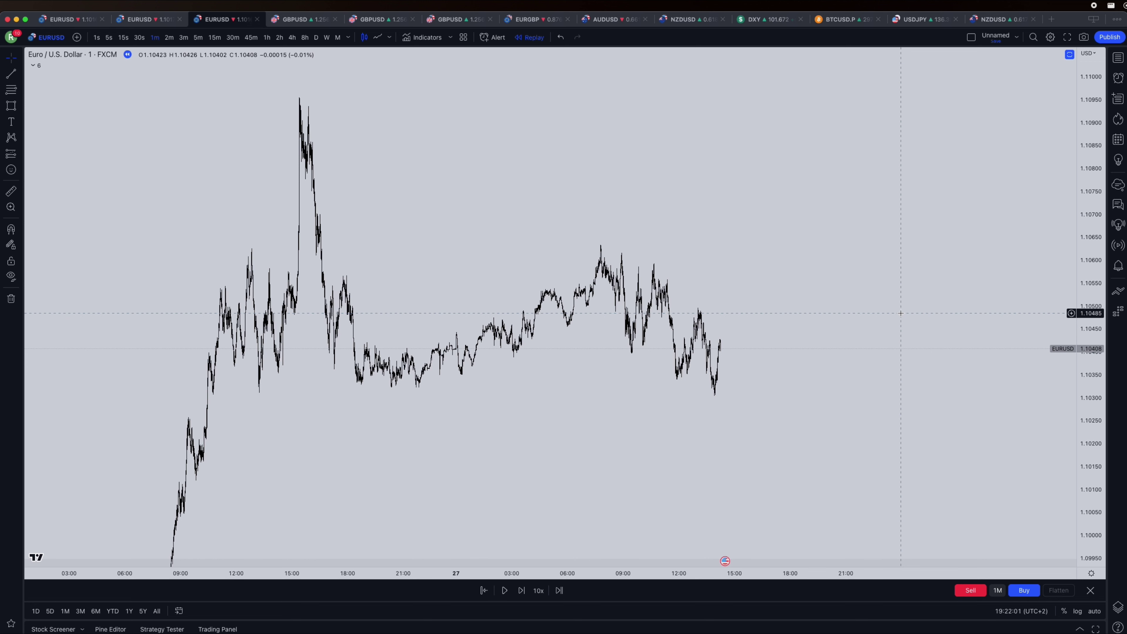
# Step: Move the replay starting point back to about 12:00 on Thu 27 Apr '23
pyautogui.moveTo(767, 317); pyautogui.dragTo(769, 314)
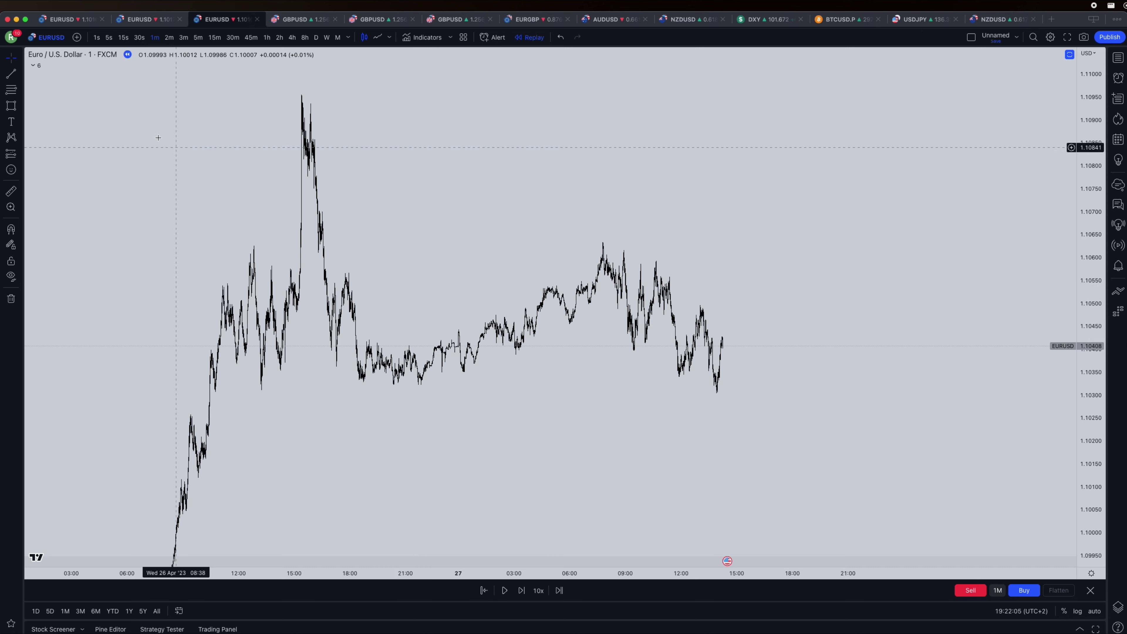
pyautogui.moveTo(386, 232); pyautogui.dragTo(388, 218)
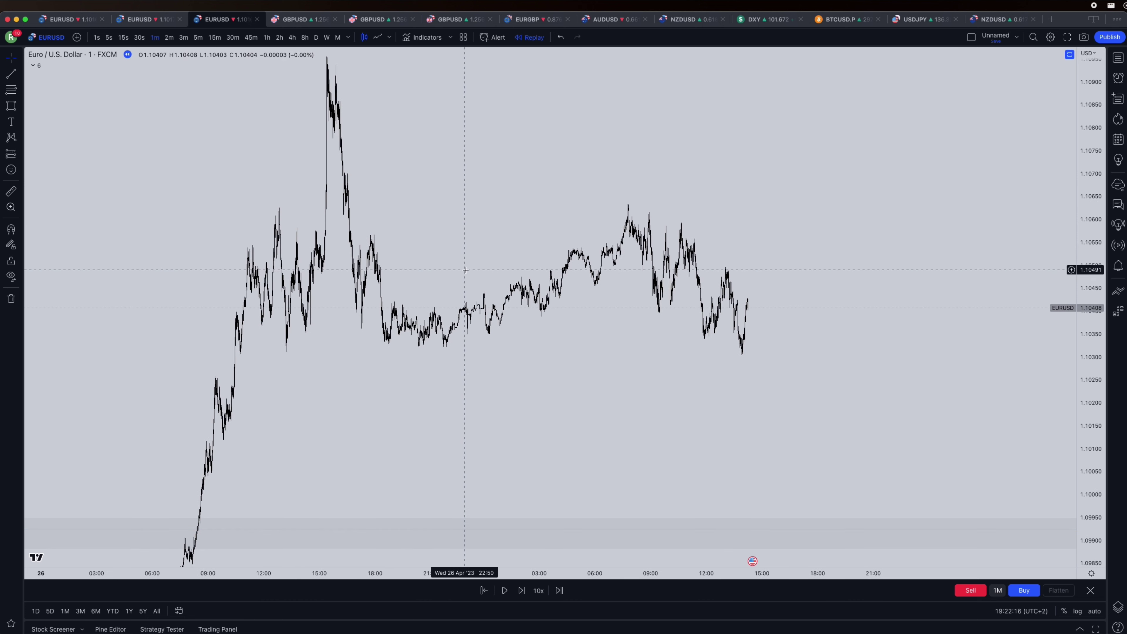
pyautogui.moveTo(587, 262); pyautogui.dragTo(483, 249)
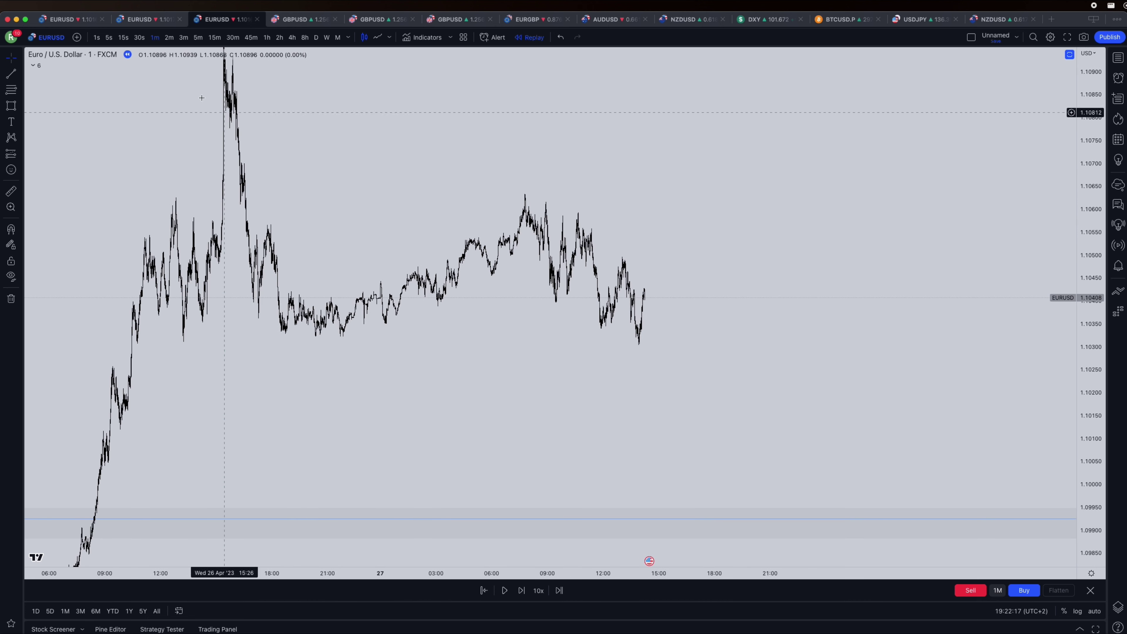
pyautogui.scroll(1, 622, 300)
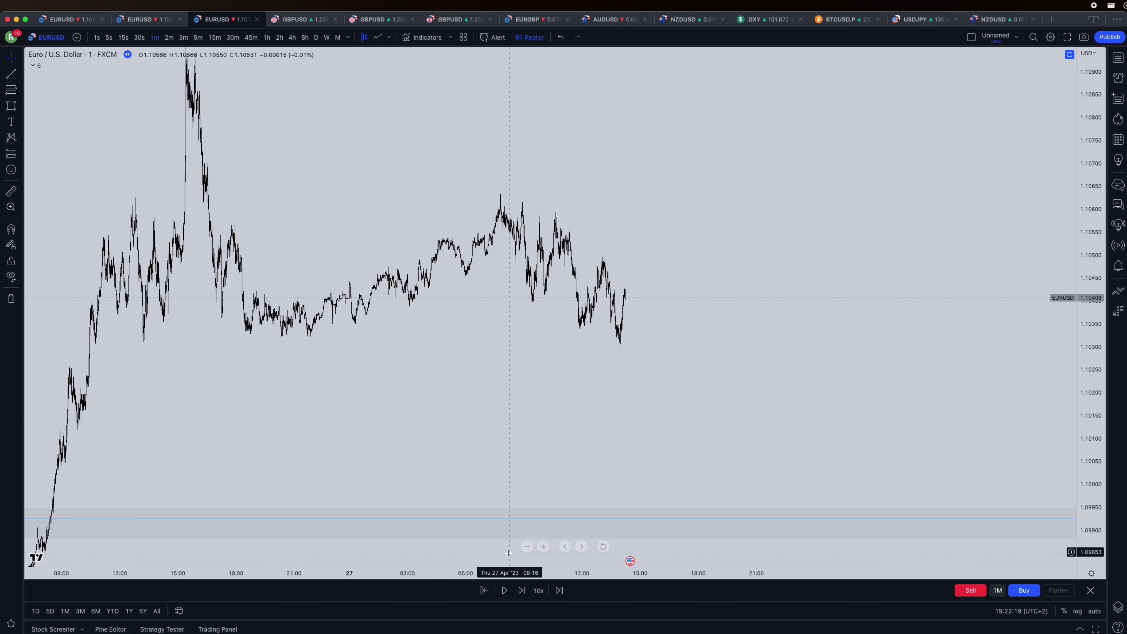
pyautogui.click(483, 589)
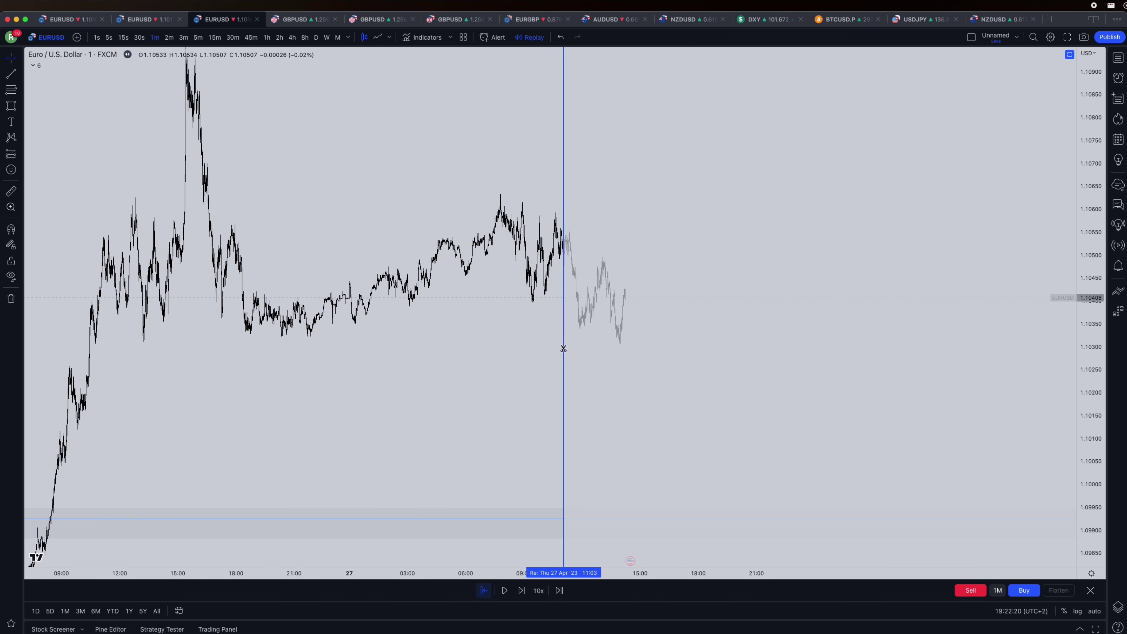
pyautogui.click(581, 340)
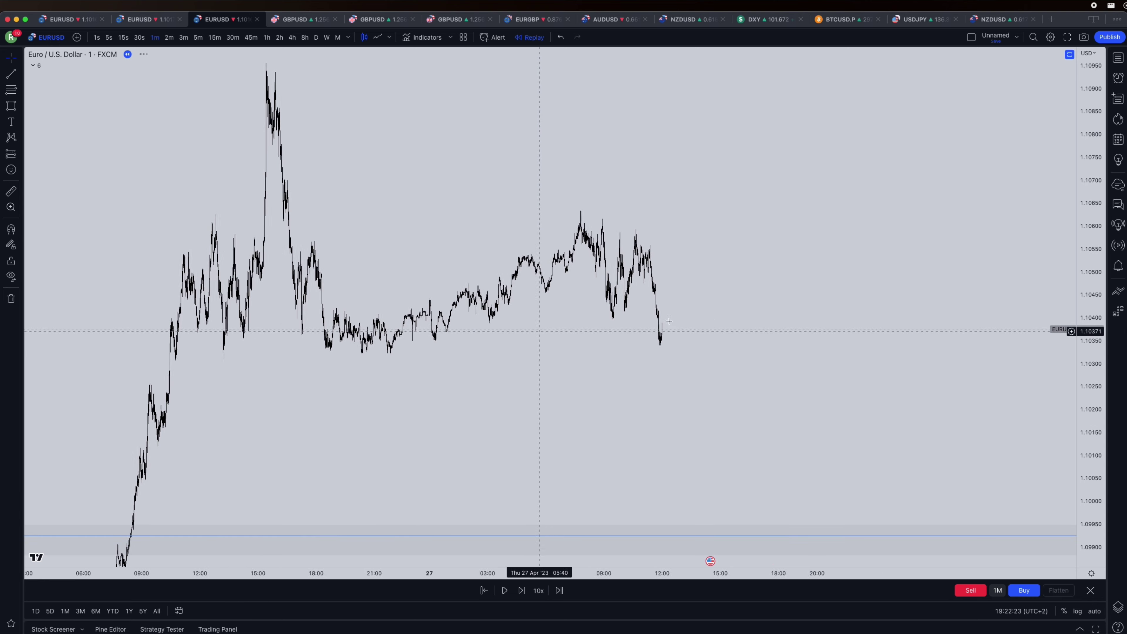
# Step: Draw a rectangle around the 27 April range from 09:22 to 11:11, about 1.10394 to 1.10597, and apply the Redistr template
pyautogui.moveTo(1091, 438); pyautogui.dragTo(1091, 279)
pyautogui.moveTo(611, 226); pyautogui.dragTo(750, 291)
pyautogui.scroll(5, 750, 292)
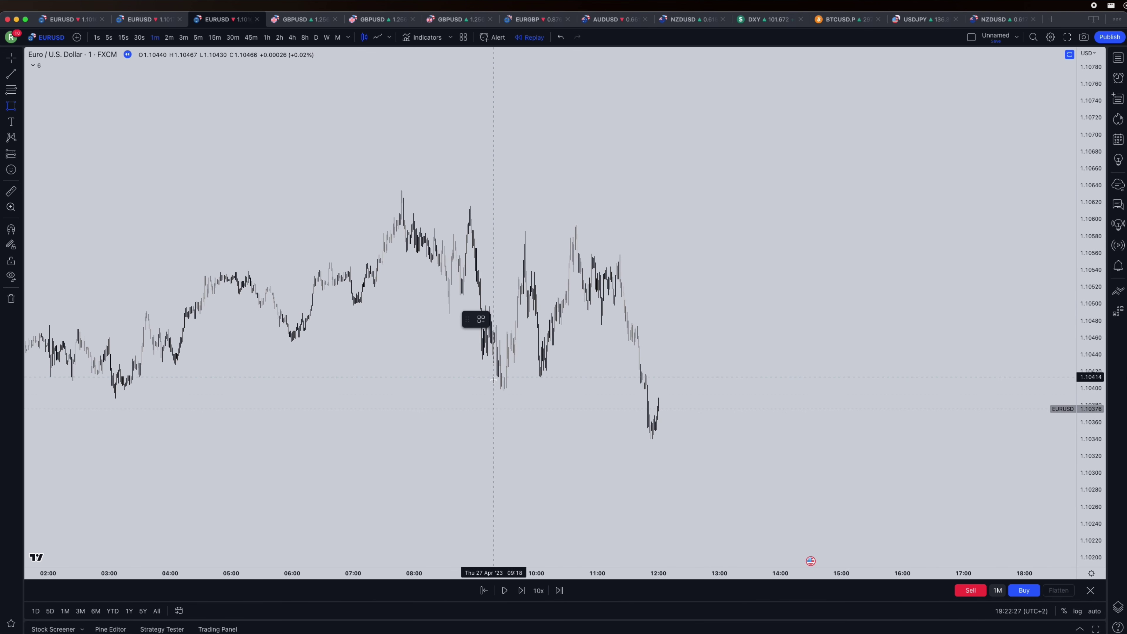
pyautogui.moveTo(497, 392); pyautogui.dragTo(608, 222)
pyautogui.doubleClick(528, 335)
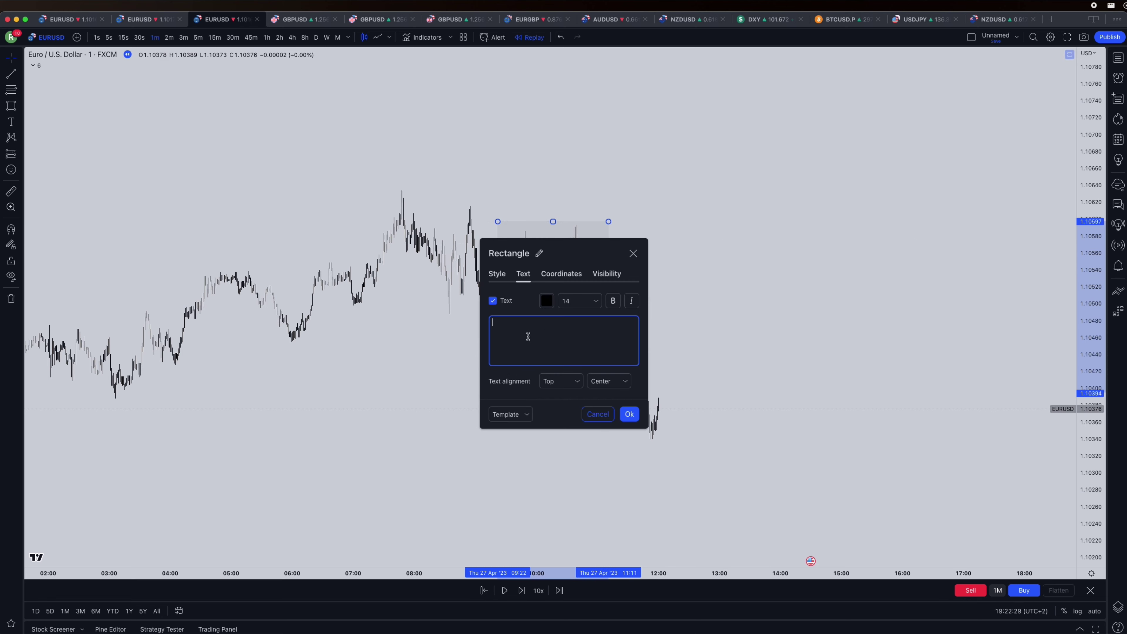
pyautogui.click(506, 415)
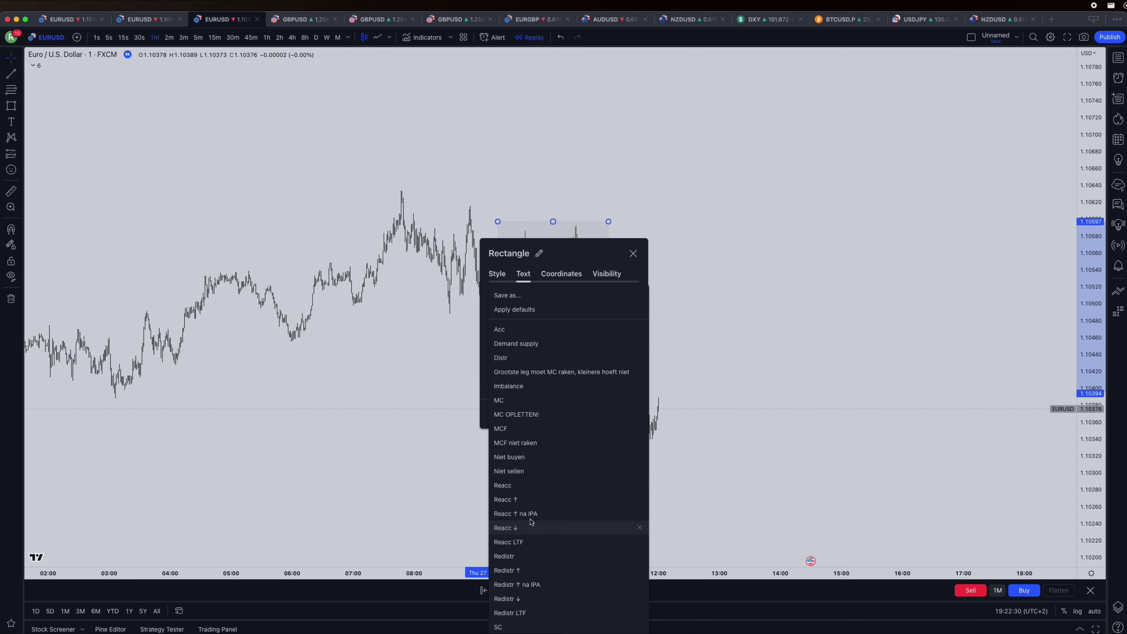
pyautogui.click(528, 554)
pyautogui.click(629, 413)
# Step: Draw a Fib retracement from the 10:39 high at 1.10593 down to the low of the Redistr range
pyautogui.click(11, 90)
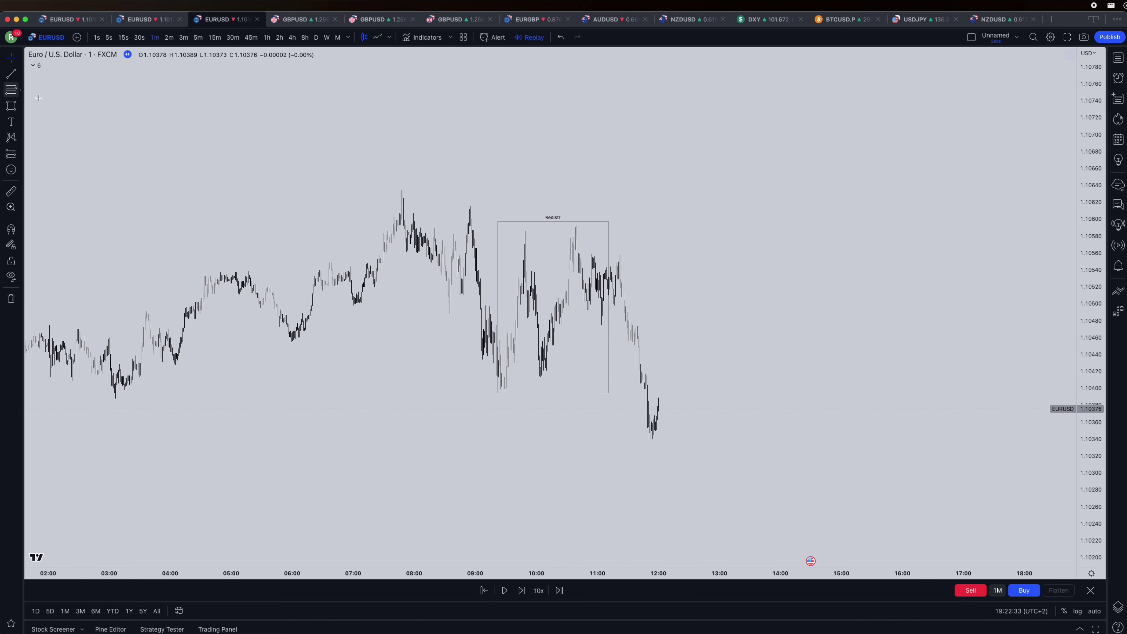
pyautogui.scroll(-1, 577, 243)
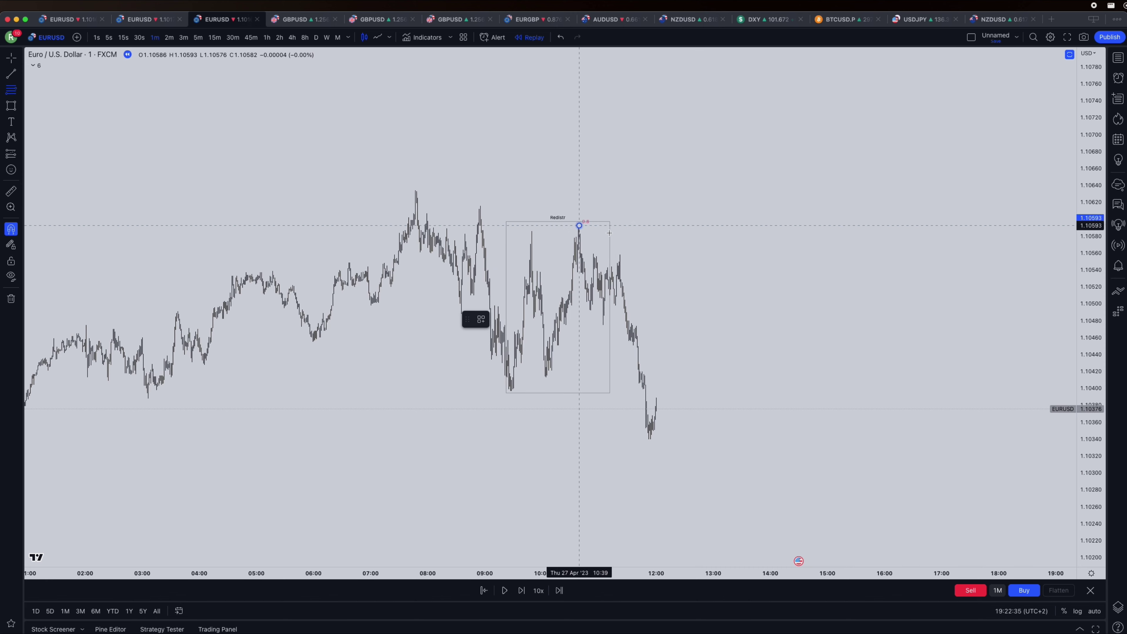
pyautogui.moveTo(579, 225); pyautogui.dragTo(856, 392)
pyautogui.click(861, 390)
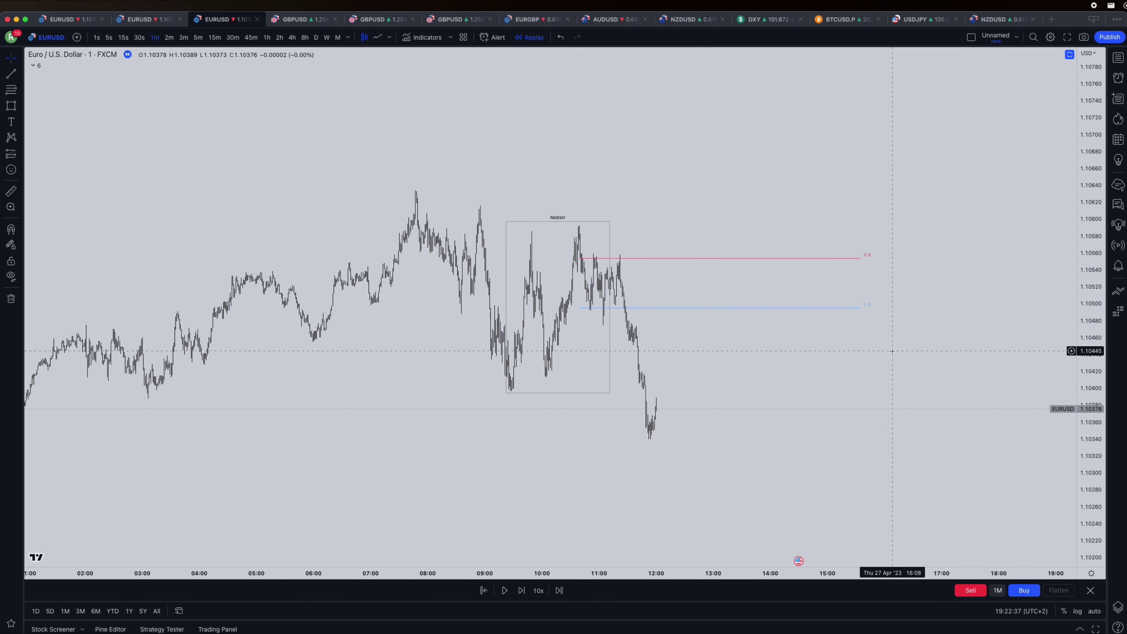
# Step: Play the replay forward from 12:00 with the Redistr range and its retracement levels in view
pyautogui.scroll(1, 534, 515)
pyautogui.moveTo(1097, 524); pyautogui.dragTo(1098, 470)
pyautogui.moveTo(982, 437); pyautogui.dragTo(857, 407)
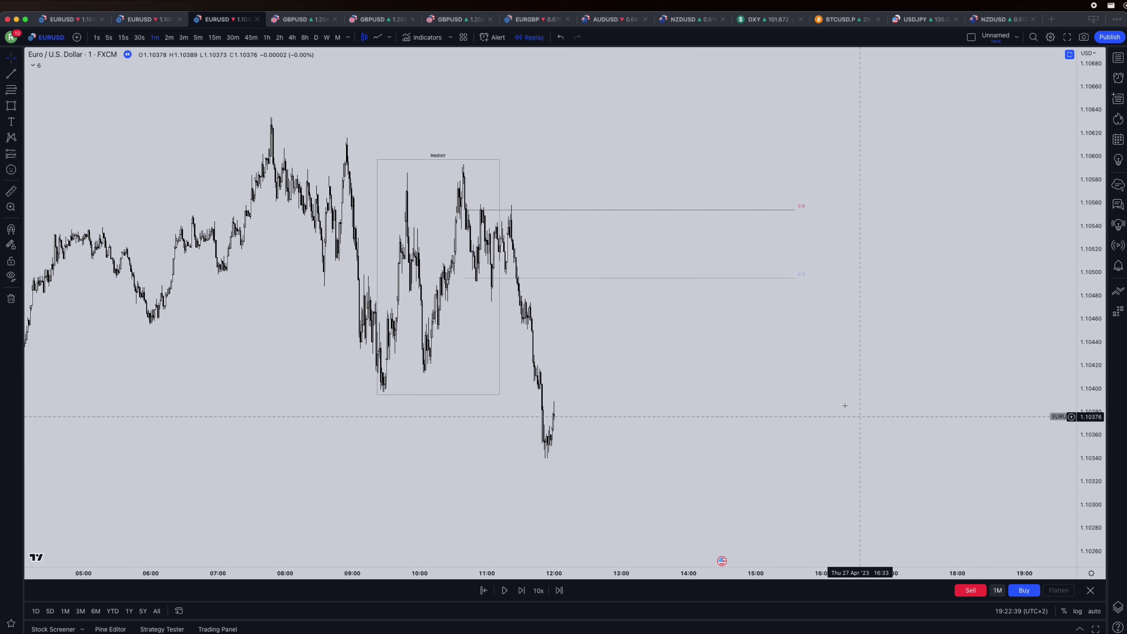
pyautogui.scroll(1, 834, 382)
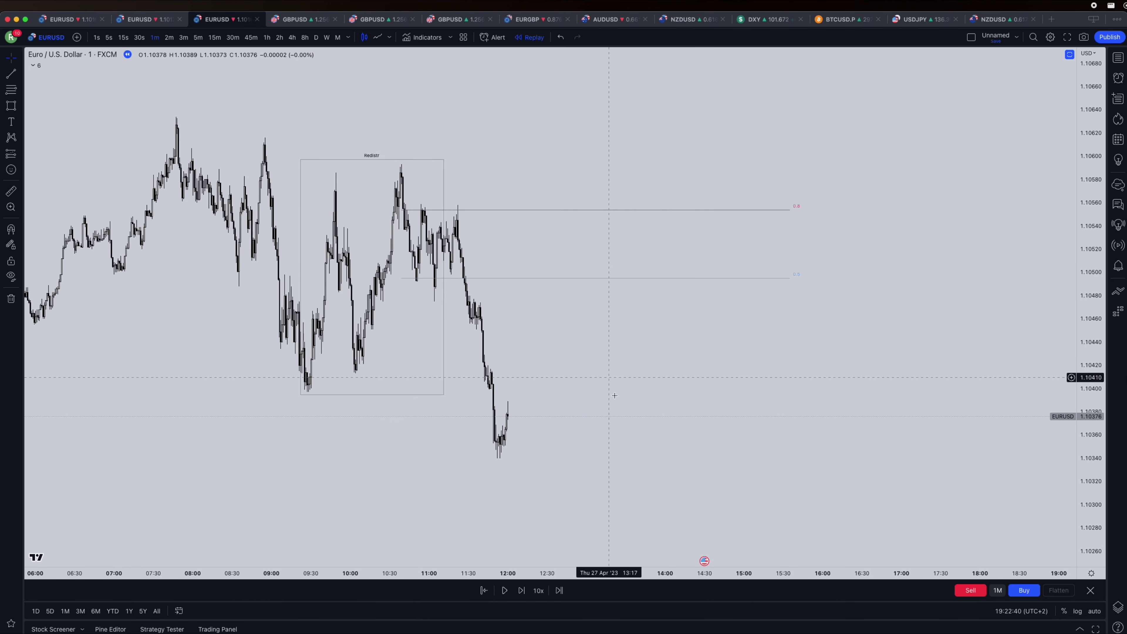
pyautogui.click(503, 595)
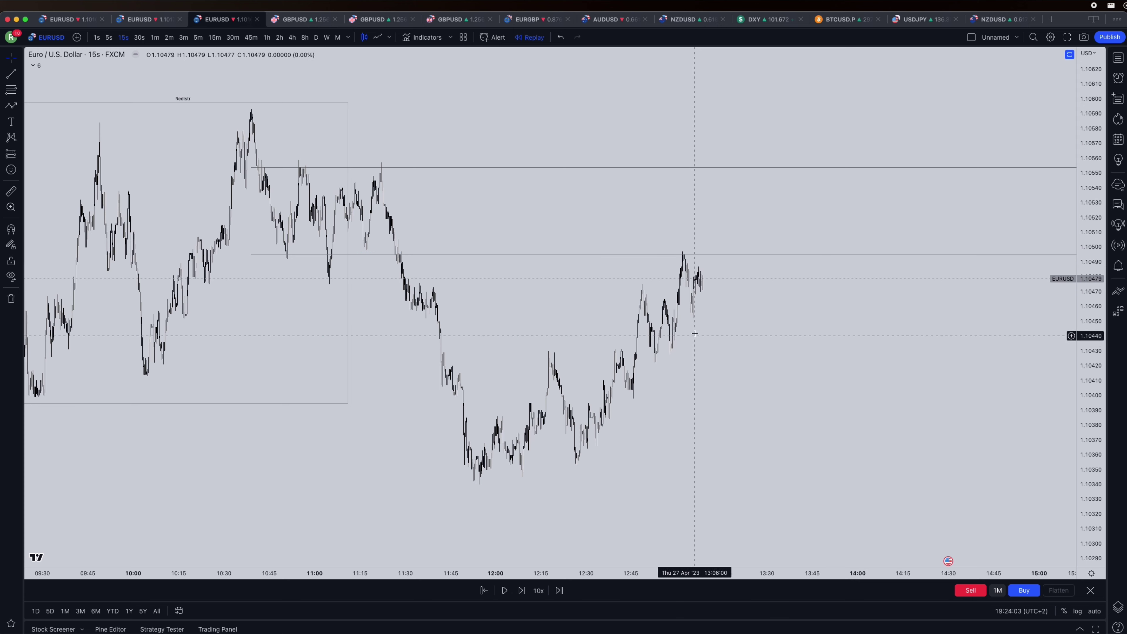
# Step: Switch the chart to the 1-second interval and stretch the price scale around the reaction at the nearer retracement line
pyautogui.scroll(4, 661, 311)
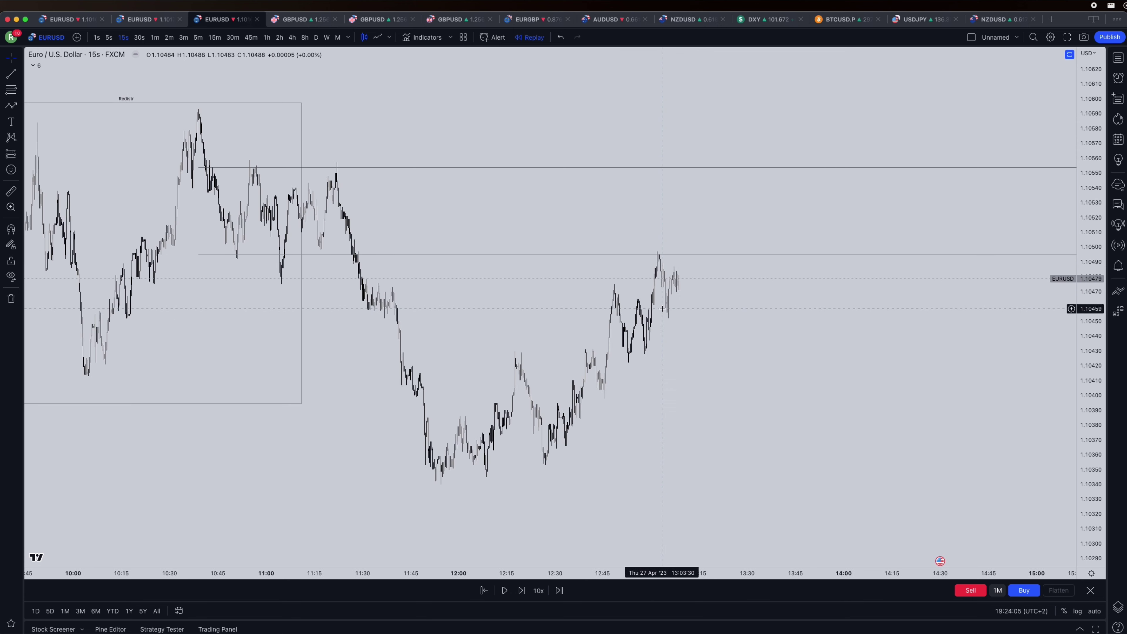
pyautogui.click(98, 38)
pyautogui.moveTo(1090, 310); pyautogui.dragTo(1091, 171)
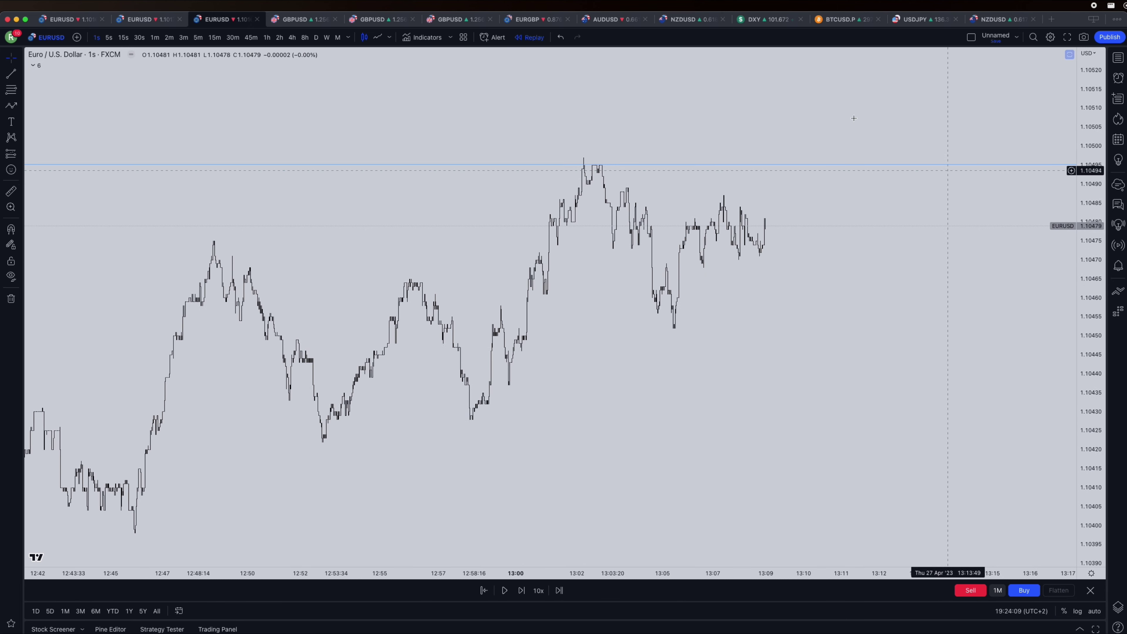
# Step: Draw a trend line at 1.10461 from about 13:00:59 to 13:04:28 and apply the CHoCH FMC template
pyautogui.moveTo(752, 264); pyautogui.dragTo(747, 274)
pyautogui.scroll(-3, 707, 267)
pyautogui.click(11, 74)
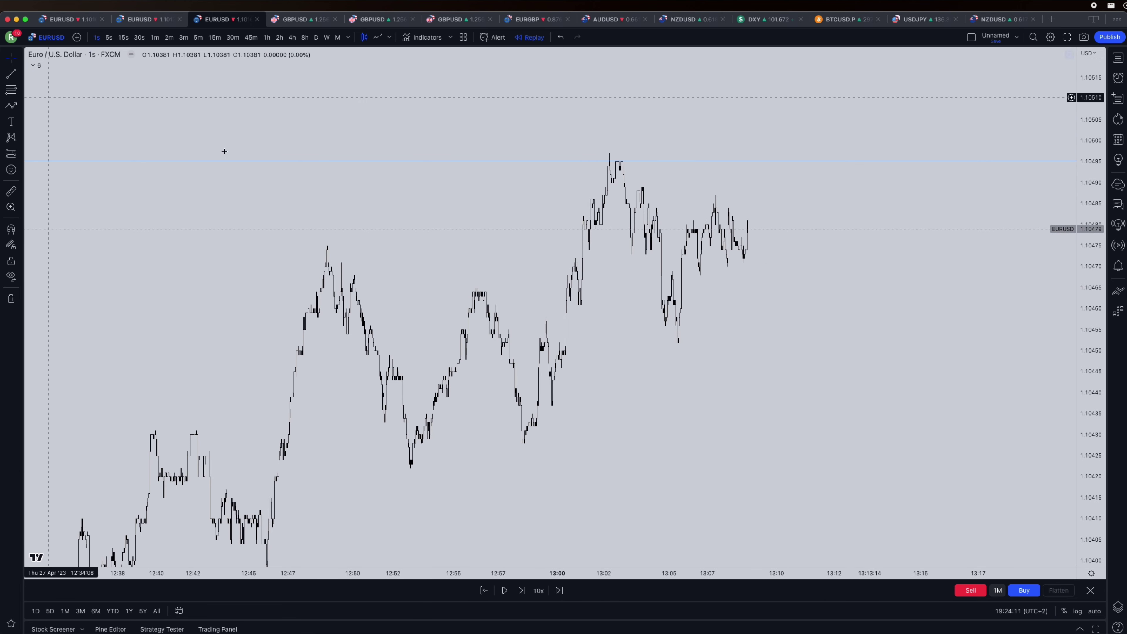
pyautogui.click(580, 306)
pyautogui.click(657, 306)
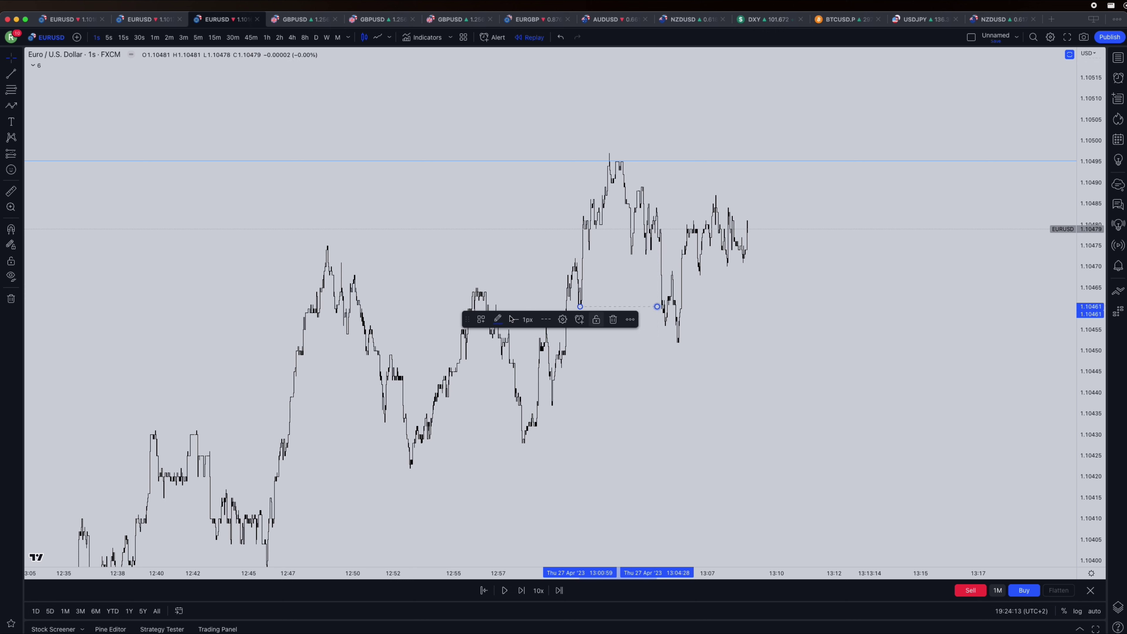
pyautogui.click(481, 319)
pyautogui.click(503, 487)
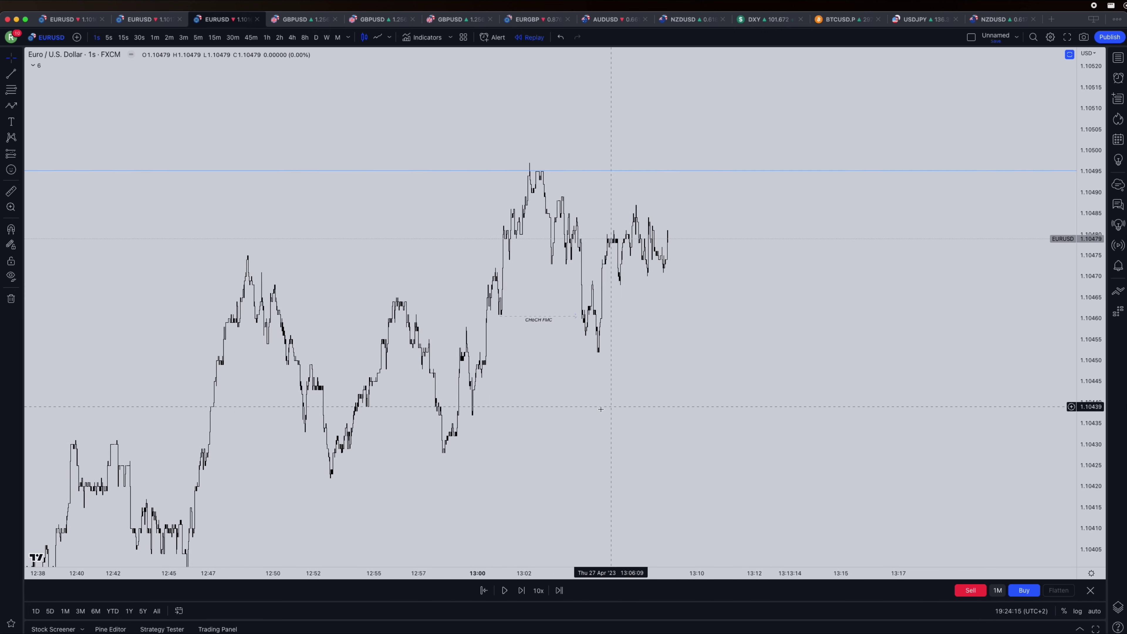
# Step: Draw a Fib retracement from the 13:02:15 high at 1.10497 down to 1.10461
pyautogui.click(9, 90)
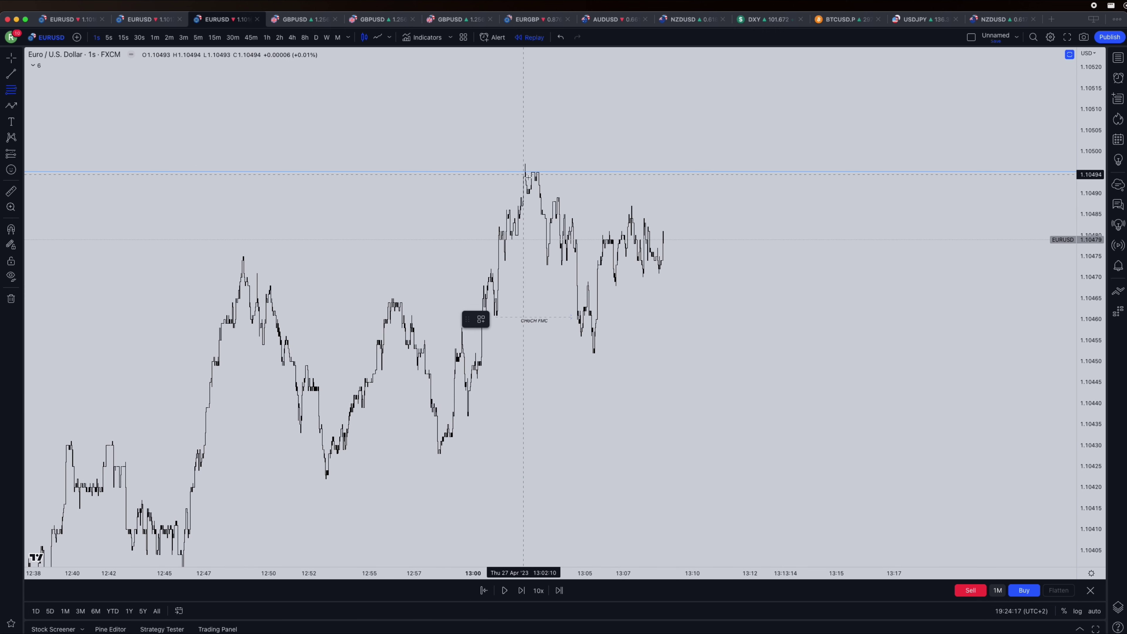
pyautogui.click(525, 163)
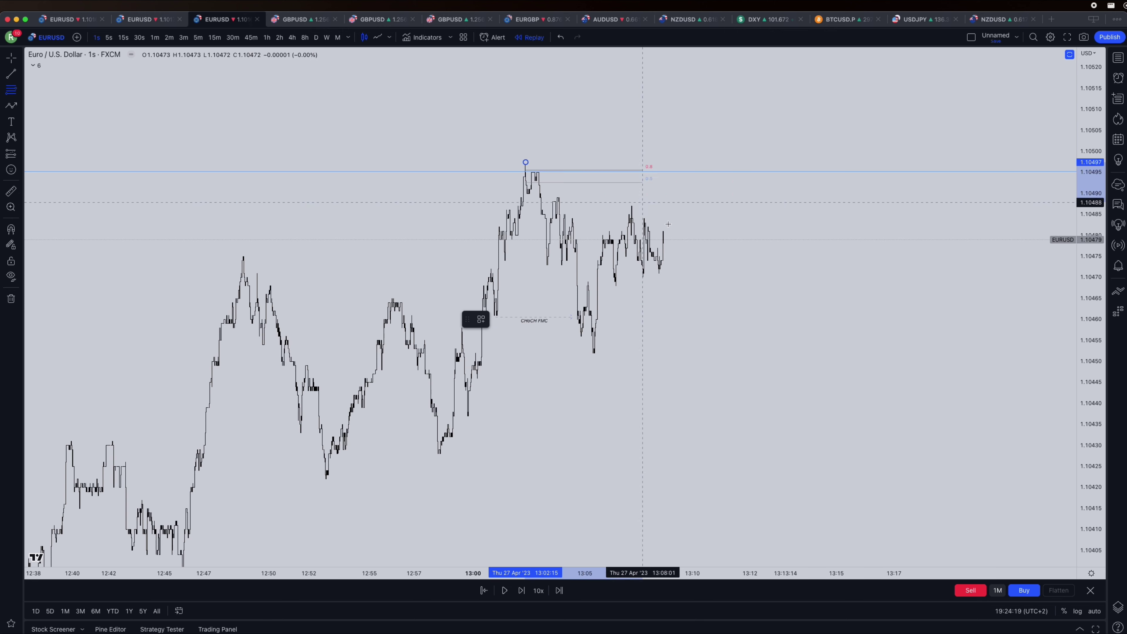
pyautogui.click(734, 314)
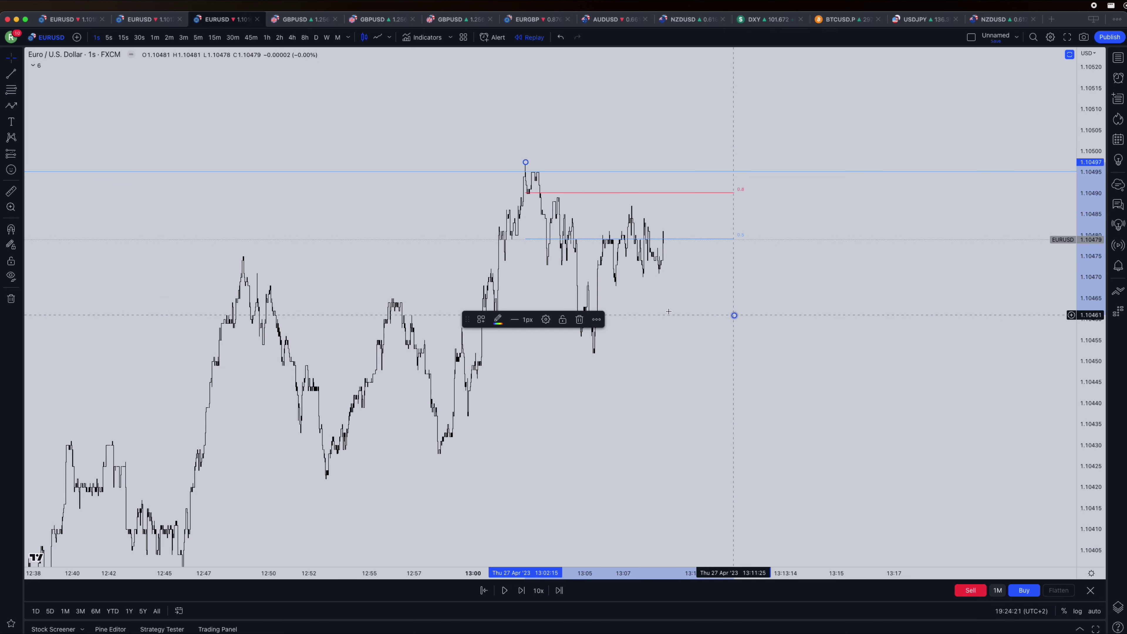
# Step: Place a short position with entry at 1.10478 near 13:06:30 and set its stop to 1.10499, above the recent high
pyautogui.moveTo(501, 312); pyautogui.dragTo(505, 272)
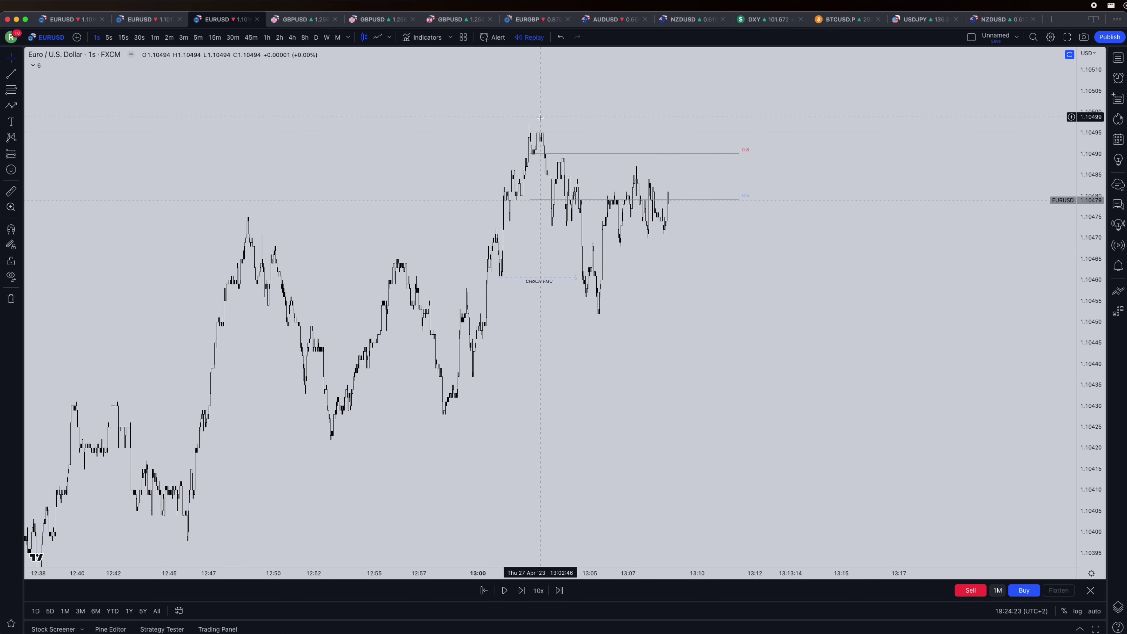
pyautogui.click(23, 151)
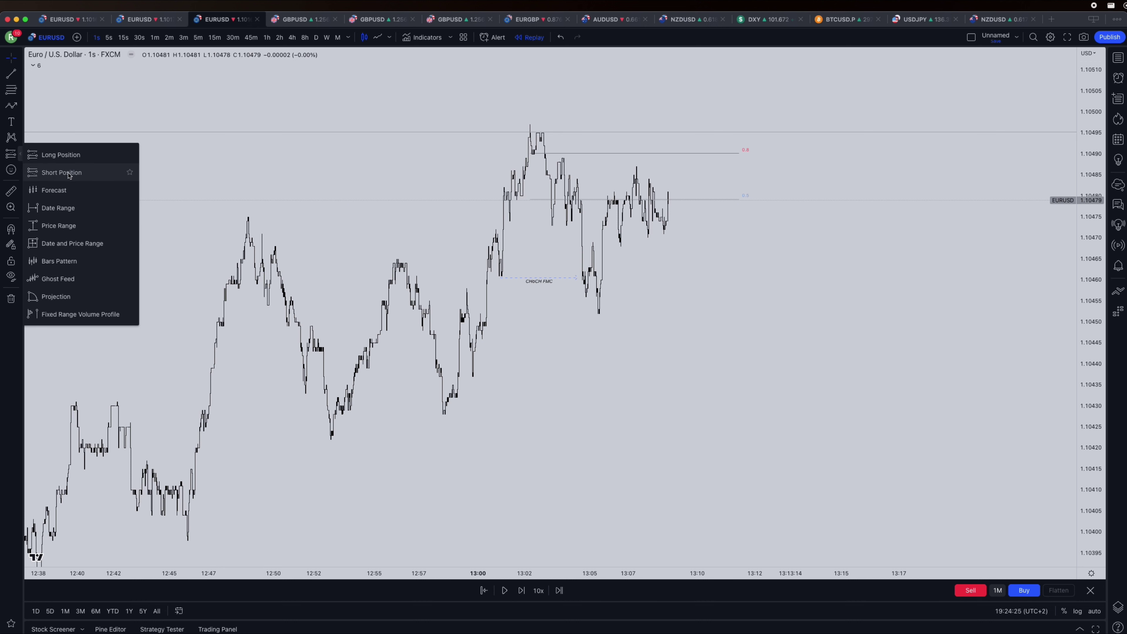
pyautogui.click(58, 172)
pyautogui.click(617, 204)
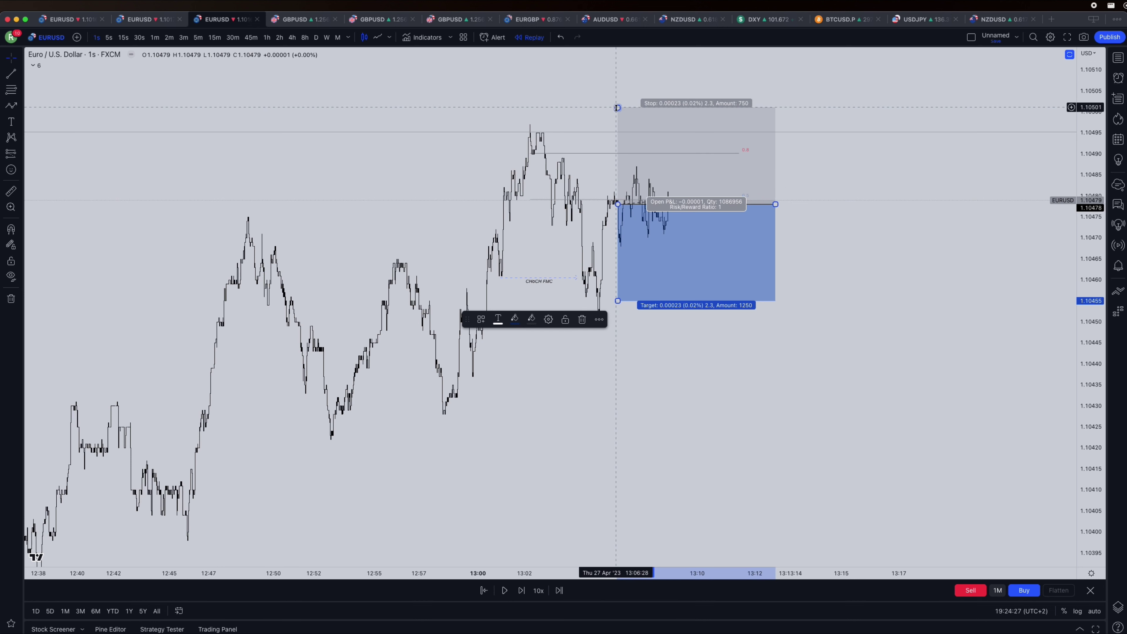
pyautogui.moveTo(617, 108); pyautogui.dragTo(617, 116)
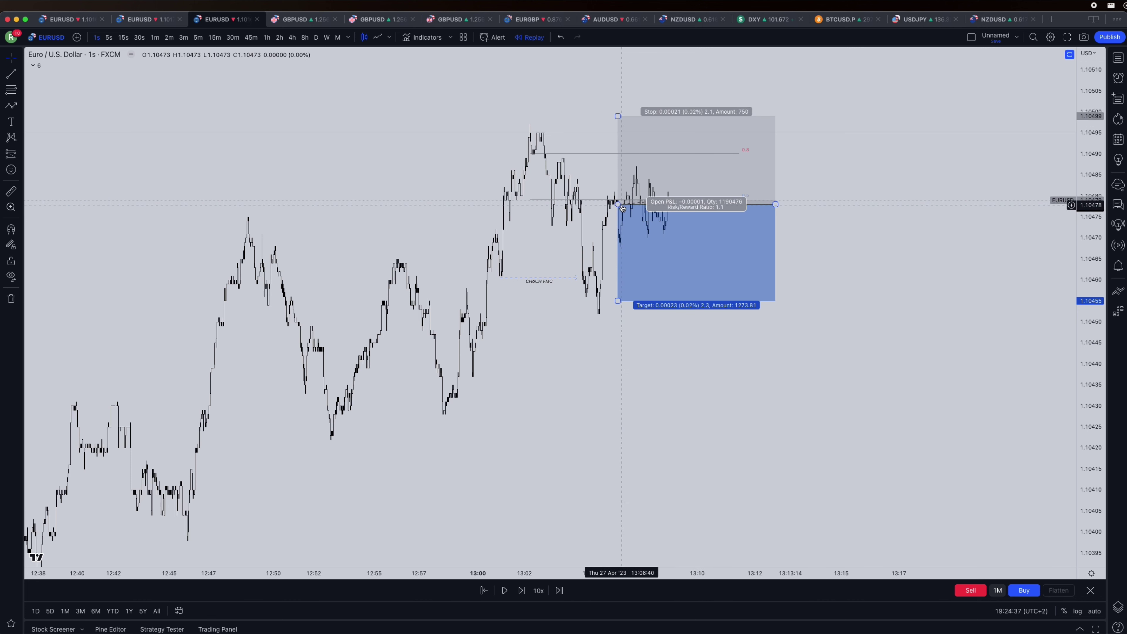
# Step: Extend the short position's target down to 1.10373 for a risk/reward ratio of 5
pyautogui.scroll(-5, 835, 237)
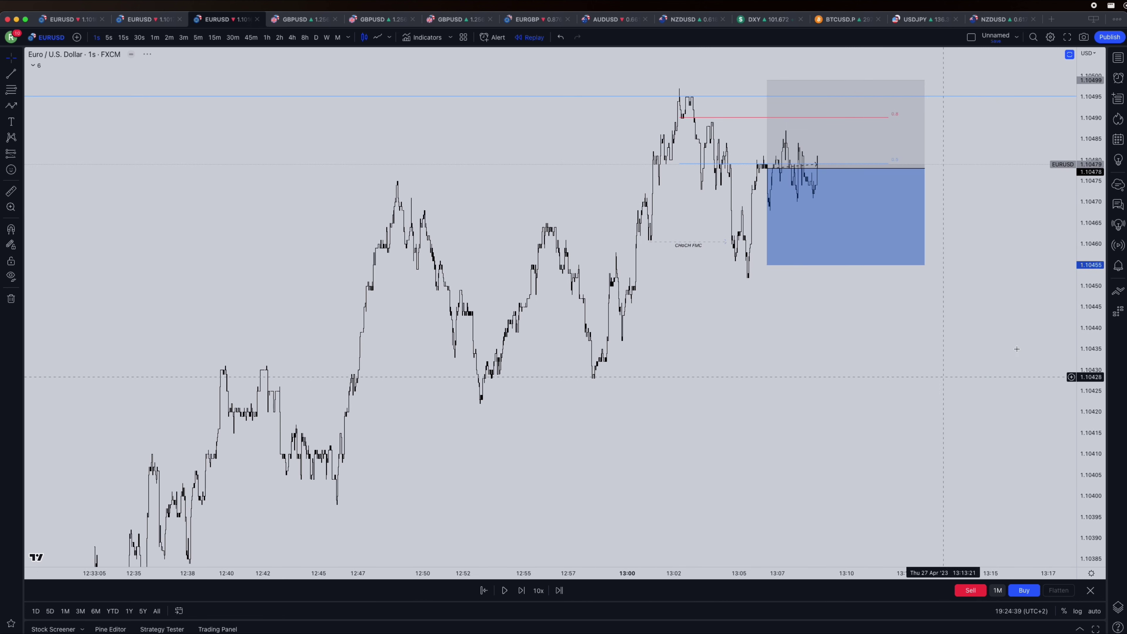
pyautogui.moveTo(835, 228); pyautogui.dragTo(832, 444)
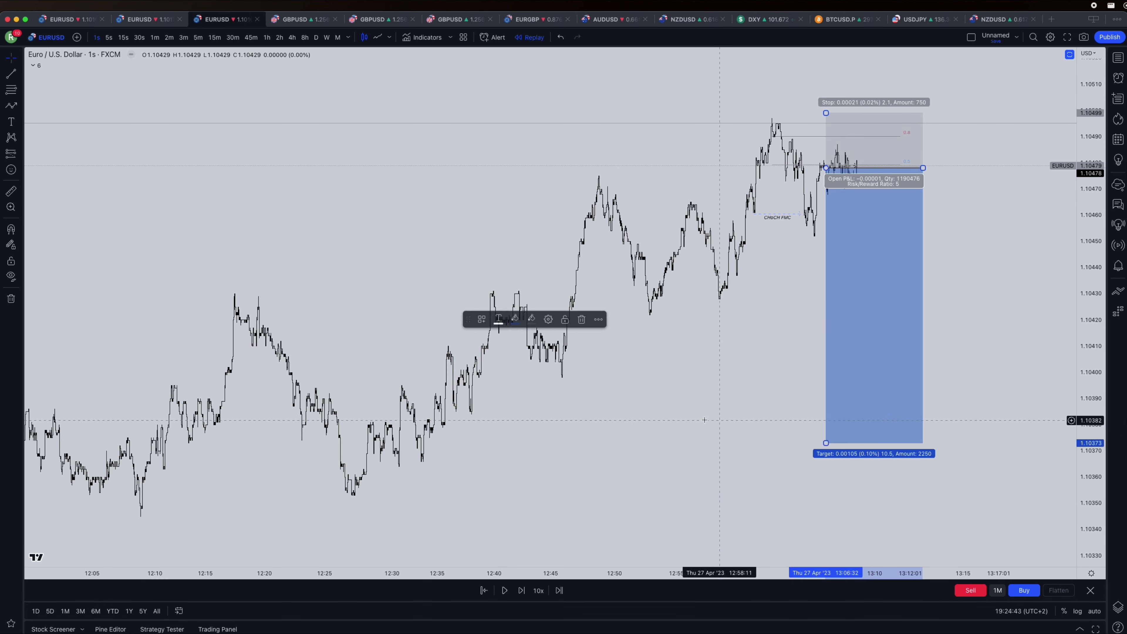
pyautogui.moveTo(704, 420); pyautogui.dragTo(626, 432)
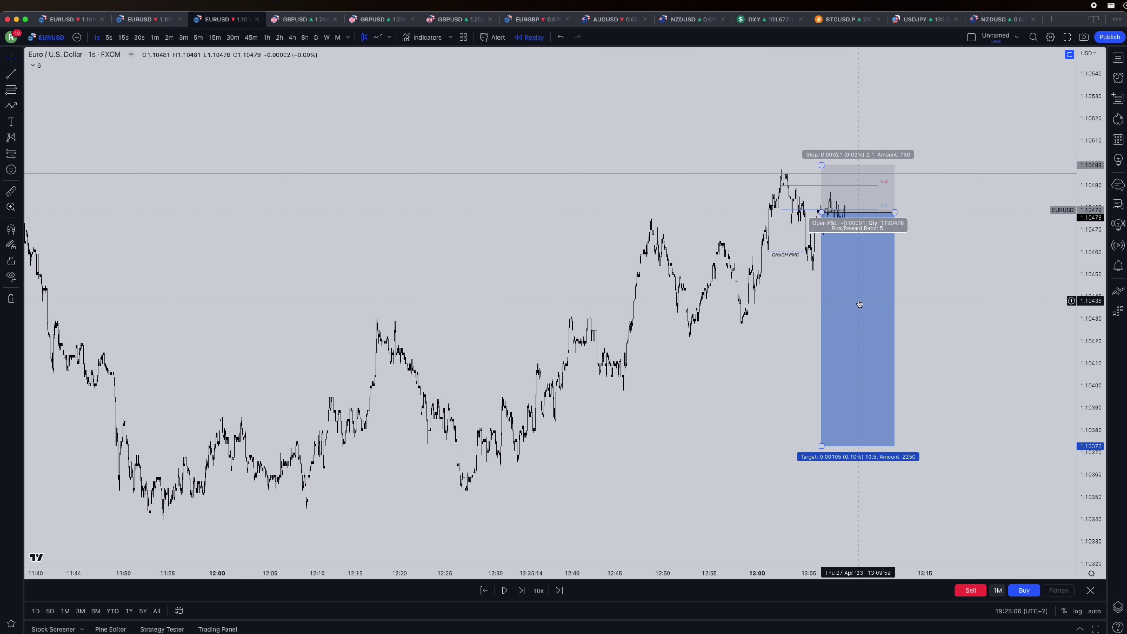
# Step: Switch the chart to the 1-minute interval and widen the short position to end at about 17:00
pyautogui.click(155, 39)
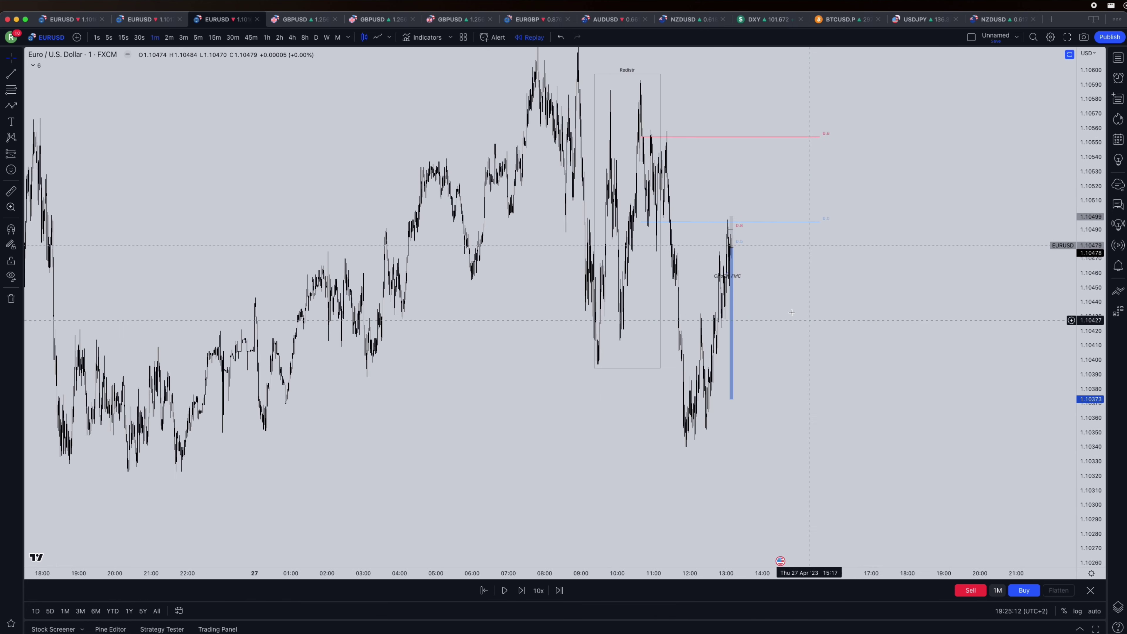
pyautogui.scroll(5, 783, 308)
pyautogui.click(701, 277)
pyautogui.moveTo(705, 247); pyautogui.dragTo(919, 249)
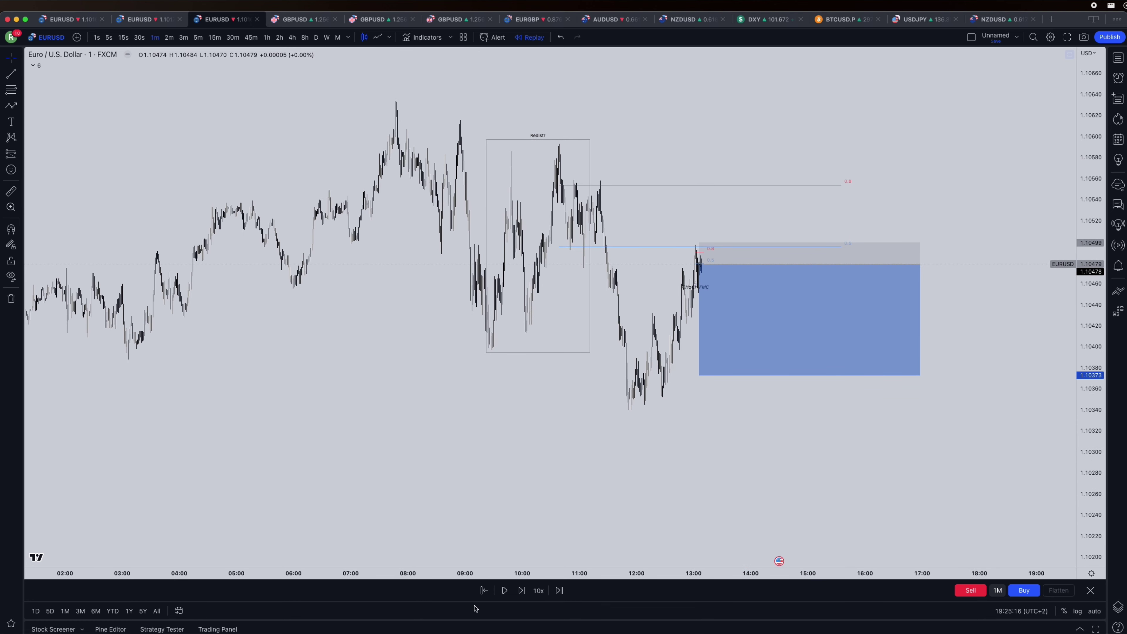
# Step: Play the 1-minute replay forward until price passes the short position's target, and pause it there
pyautogui.click(505, 590)
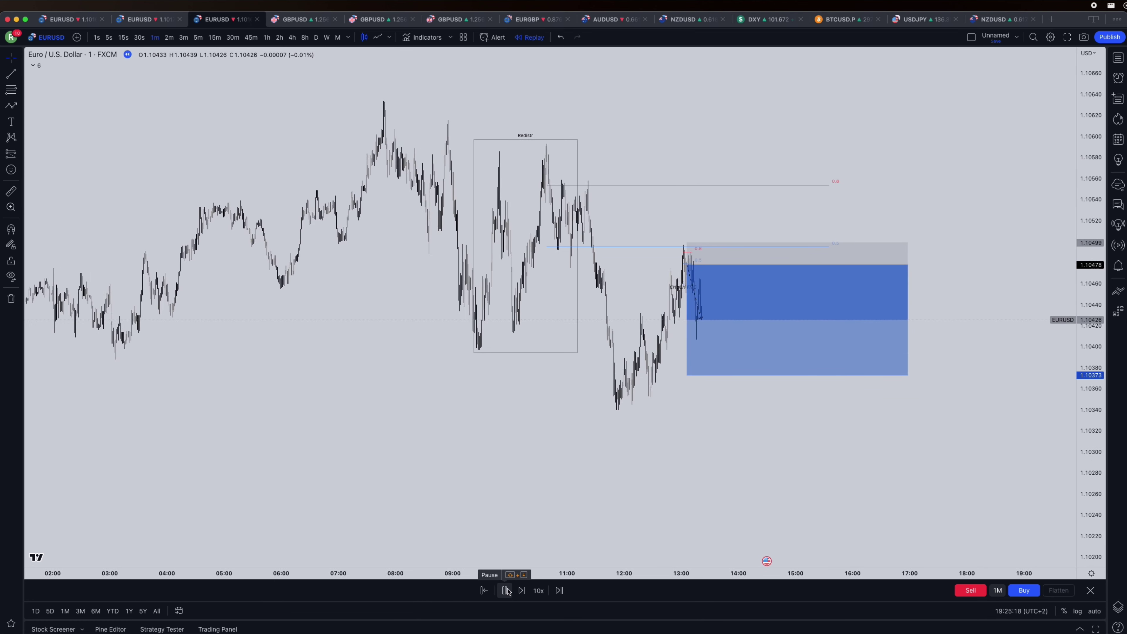
pyautogui.click(506, 591)
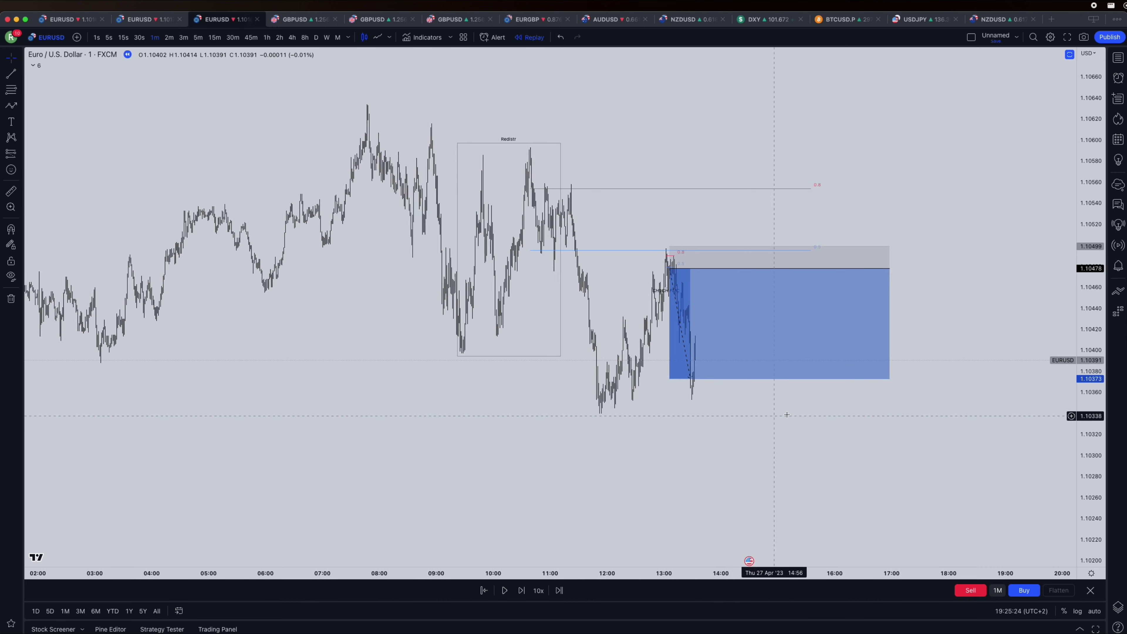
pyautogui.scroll(-5, 785, 415)
pyautogui.scroll(-5, 1032, 364)
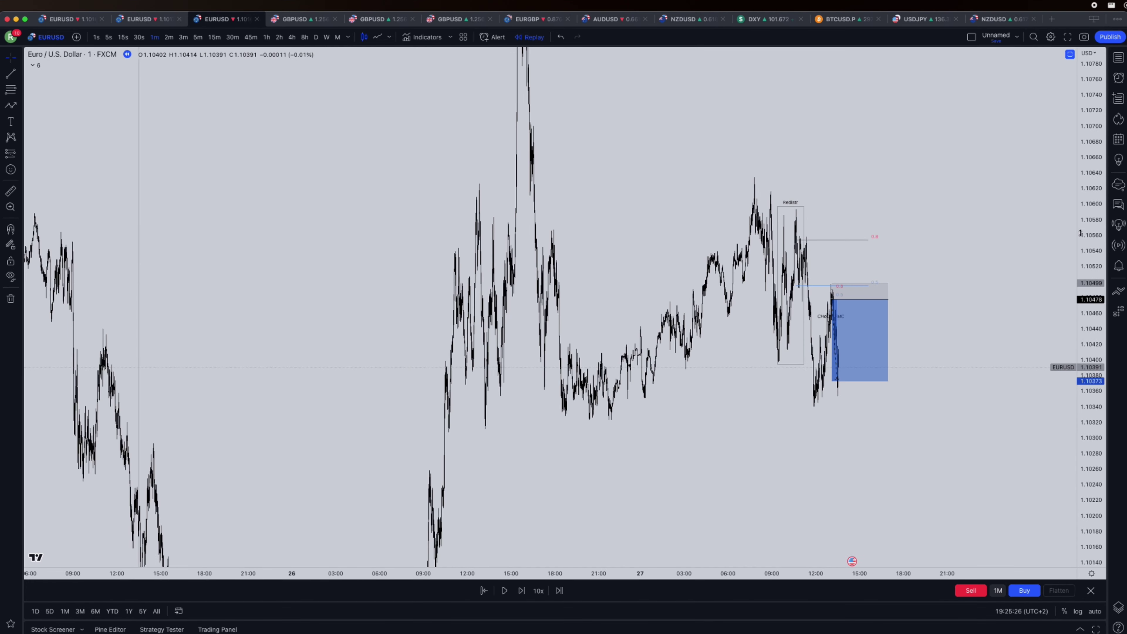
pyautogui.moveTo(753, 217); pyautogui.dragTo(775, 353)
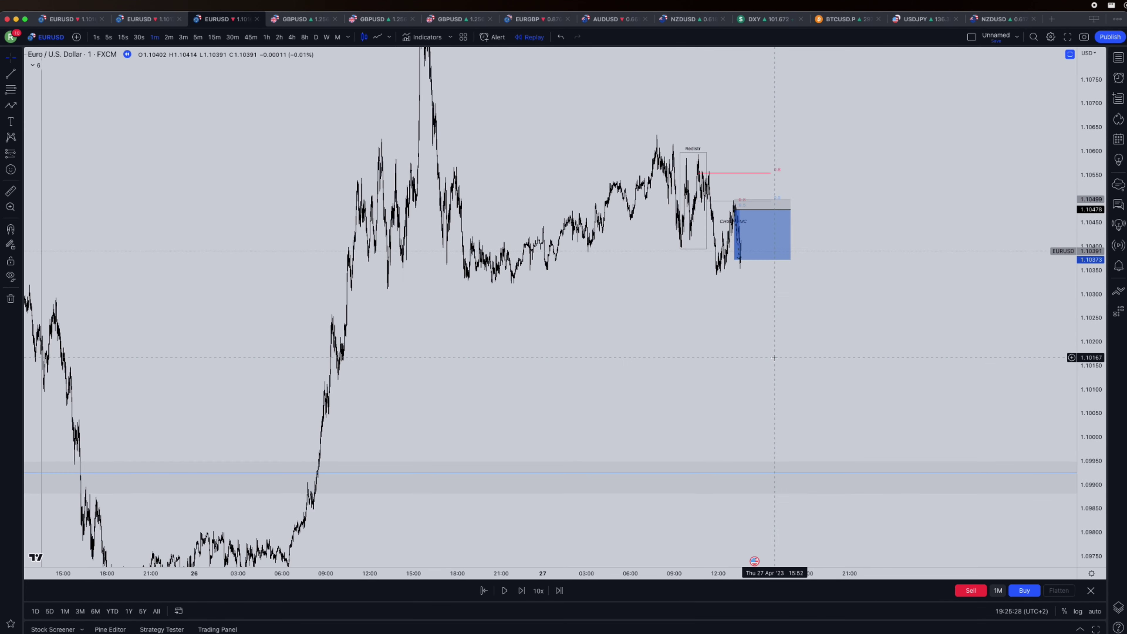
# Step: Switch the chart to the 5-minute interval and play the replay forward with the lower demand zones in view
pyautogui.click(198, 37)
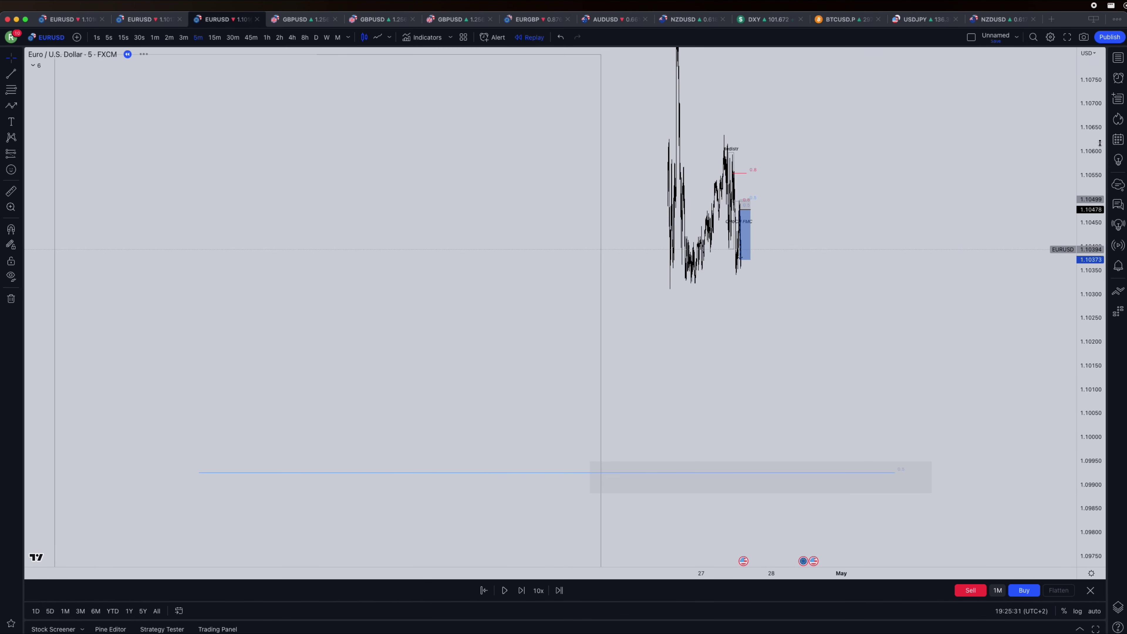
pyautogui.click(505, 590)
pyautogui.scroll(3, 669, 358)
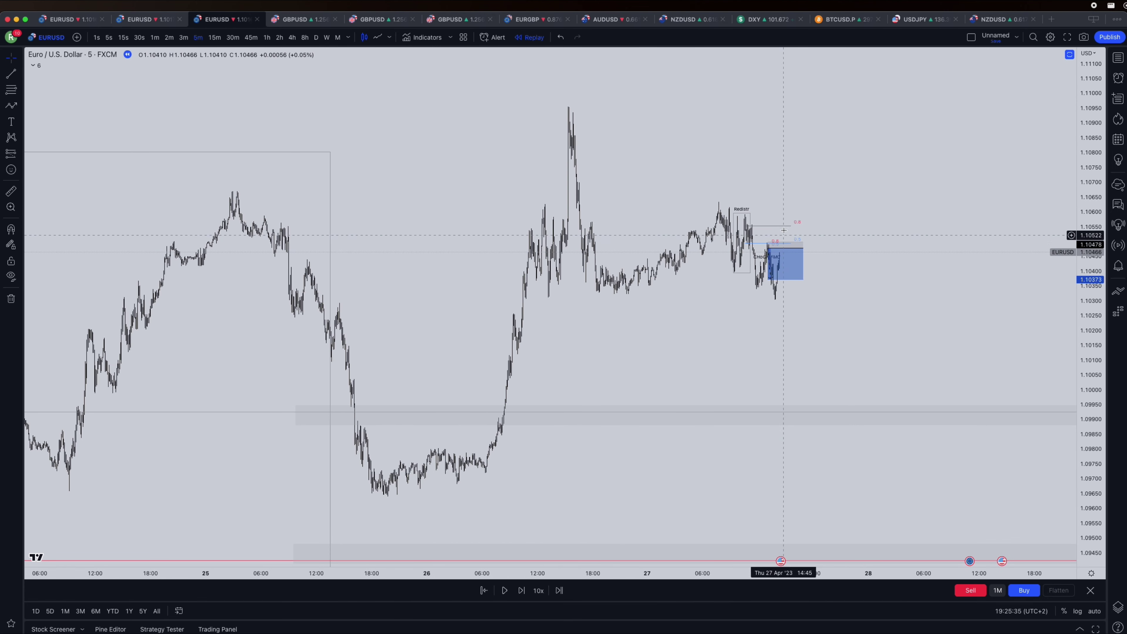
pyautogui.click(505, 591)
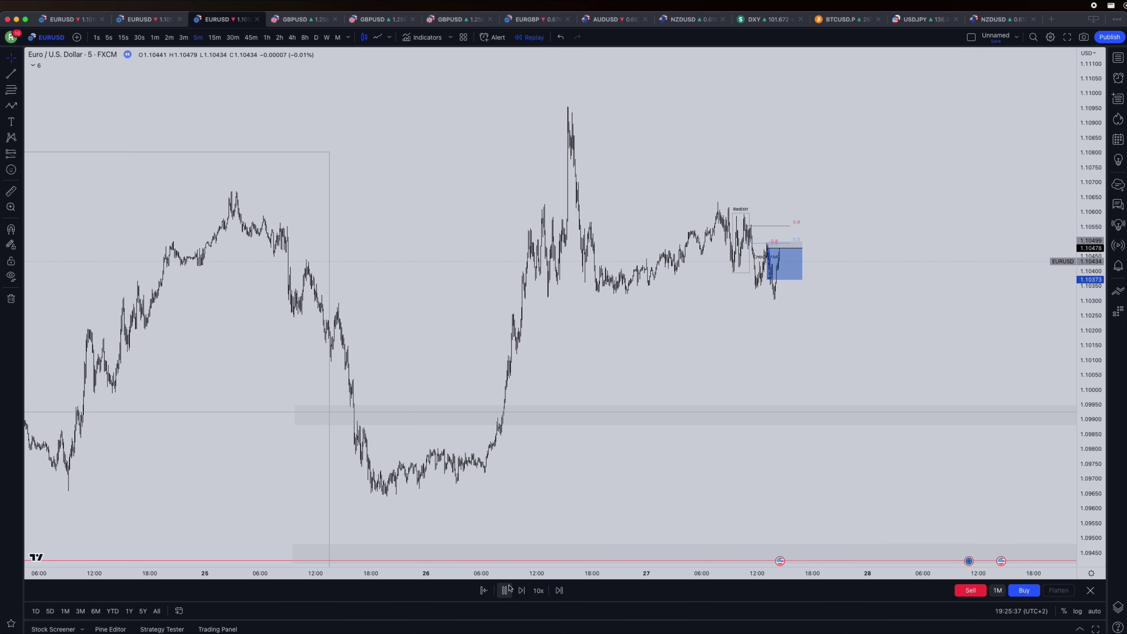
pyautogui.click(504, 590)
pyautogui.moveTo(775, 302)
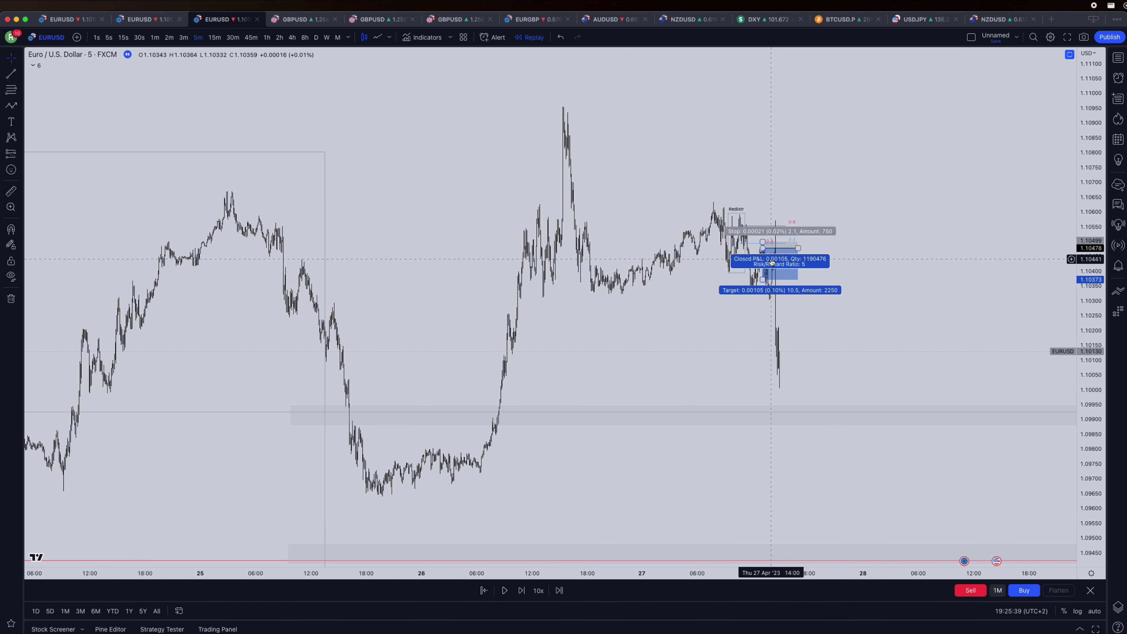
pyautogui.scroll(-4, 792, 388)
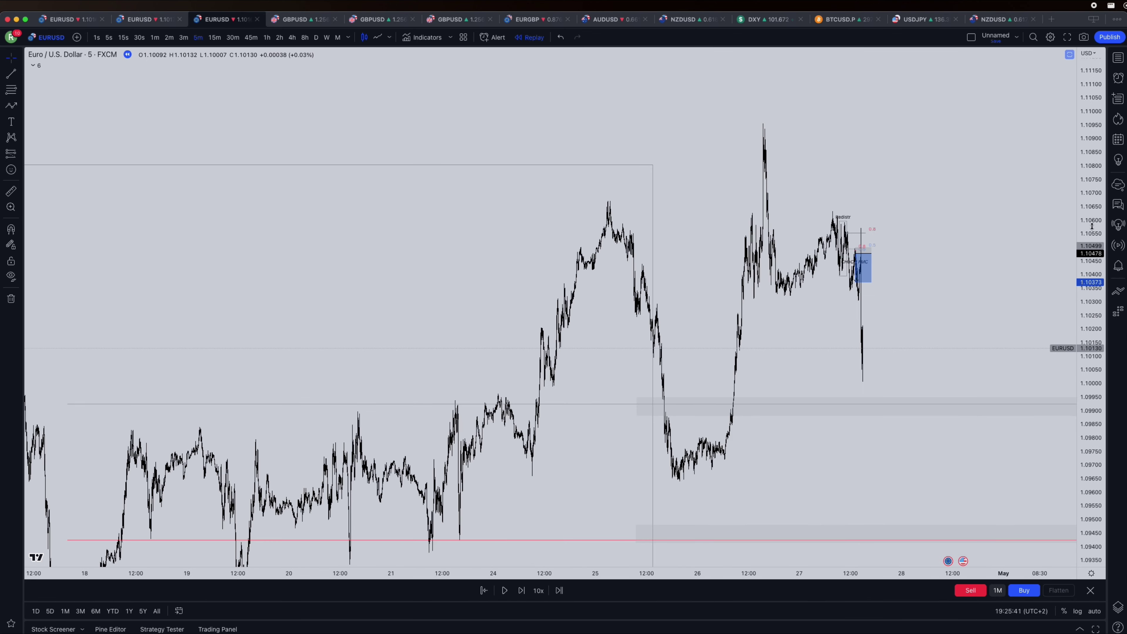
pyautogui.scroll(-2, 960, 376)
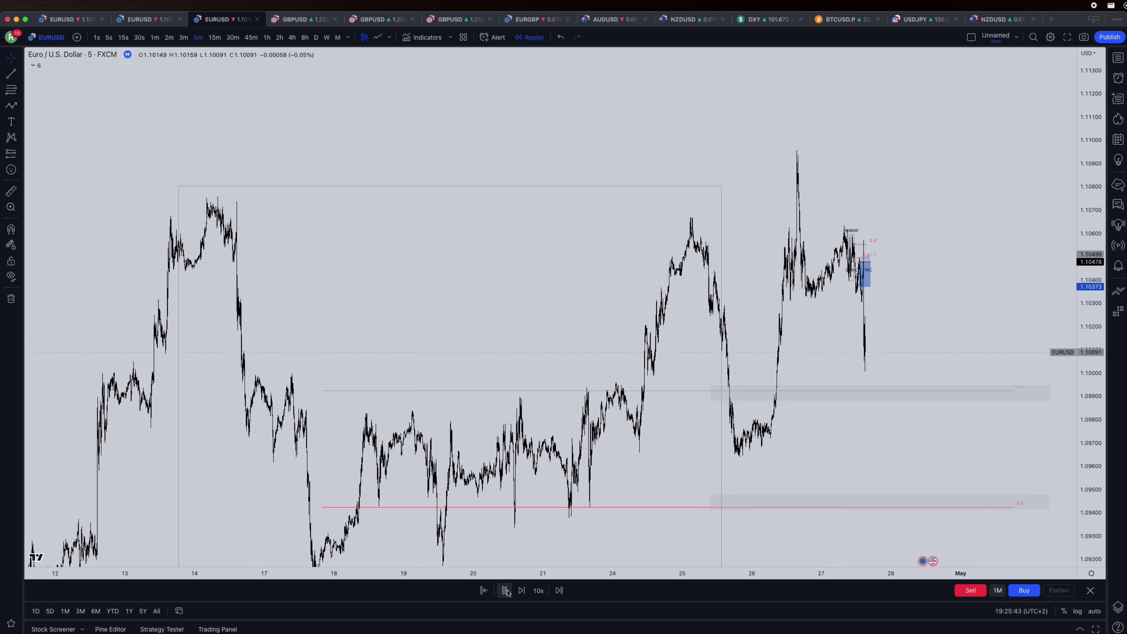